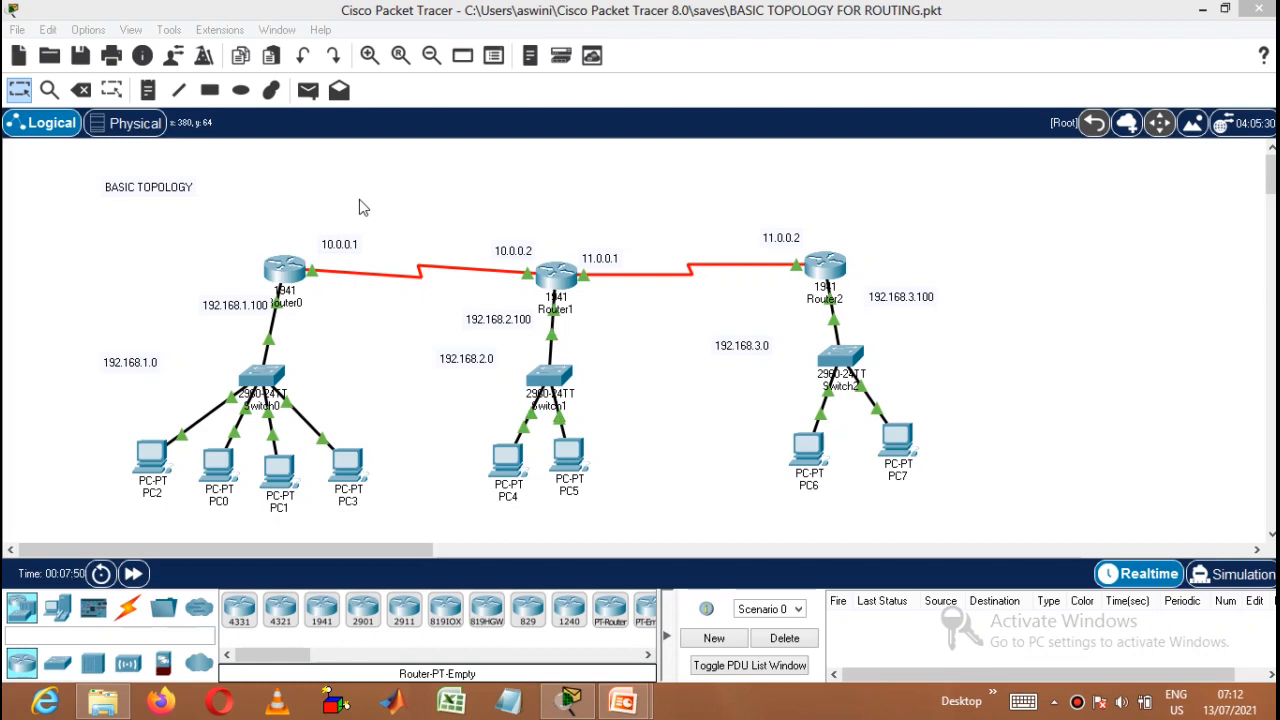
Step: Shift the 192.168.1.100, 10.0.0.1, 10.0.0.2 and 11.0.0.2 address labels slightly so each sits clear beside its router link
left_click(240, 308)
left_click_drag(240, 308, 235, 306)
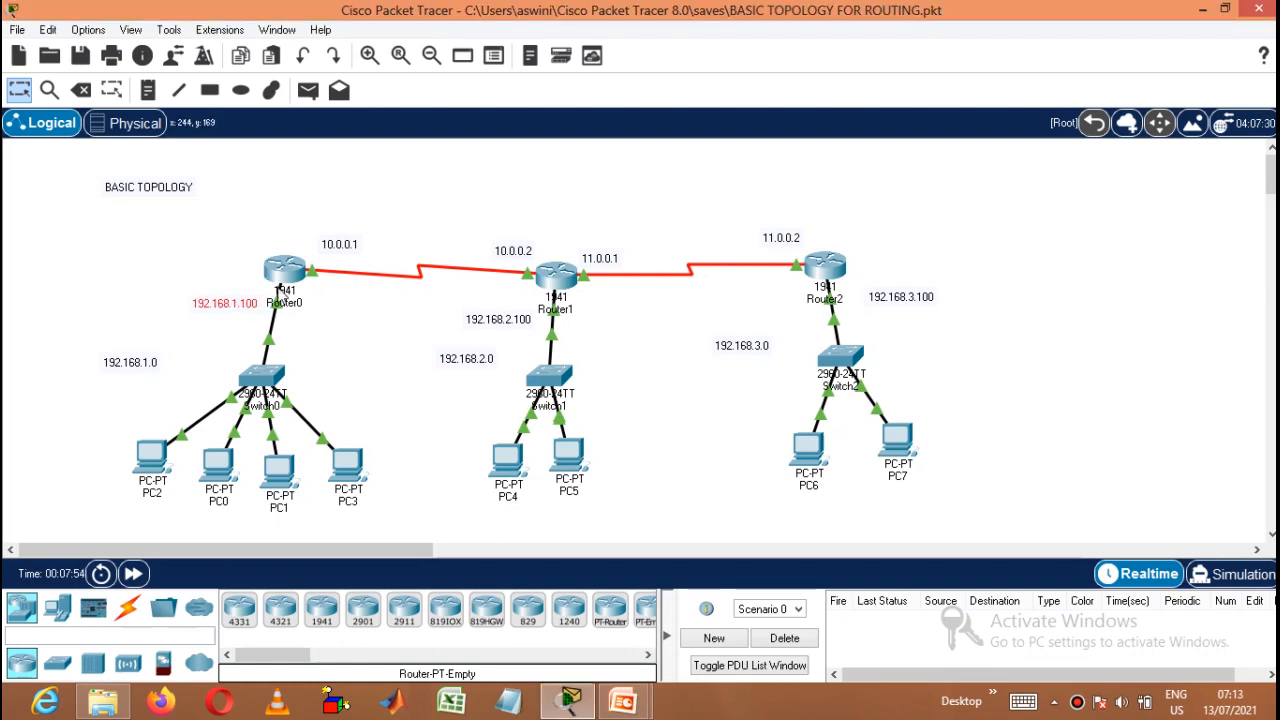
left_click_drag(339, 252, 336, 263)
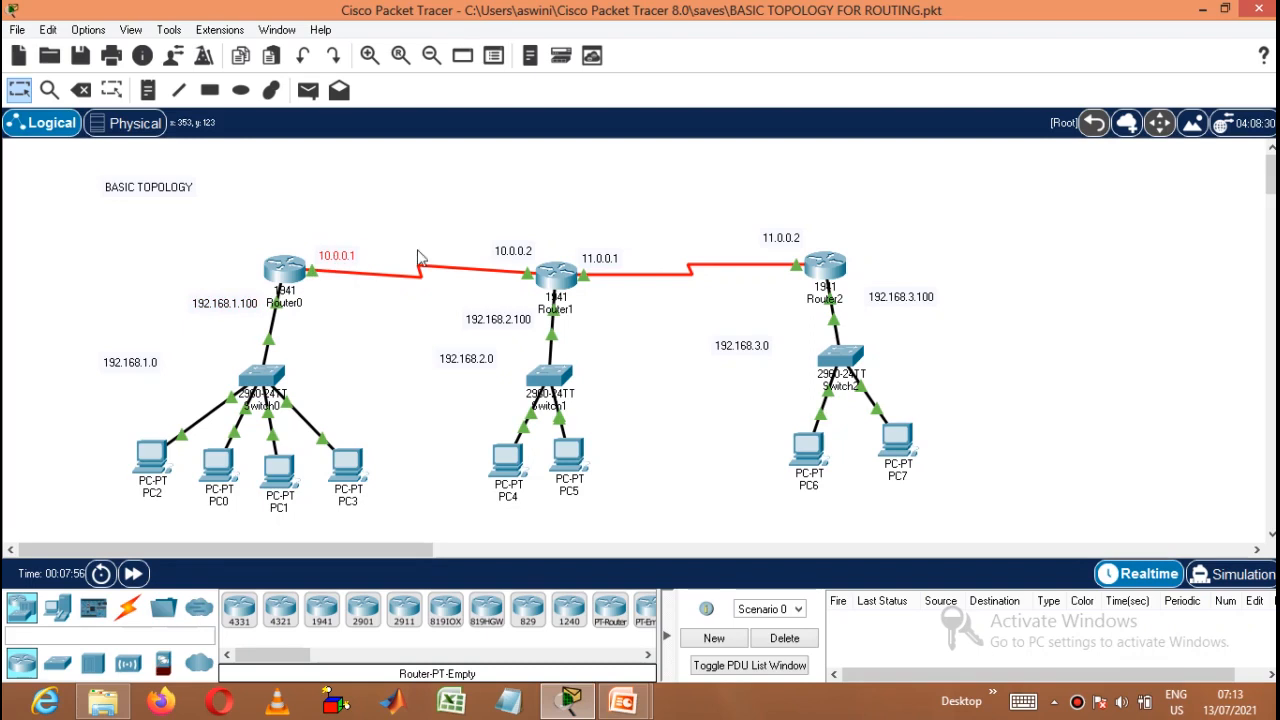
left_click(510, 256)
left_click_drag(510, 256, 506, 260)
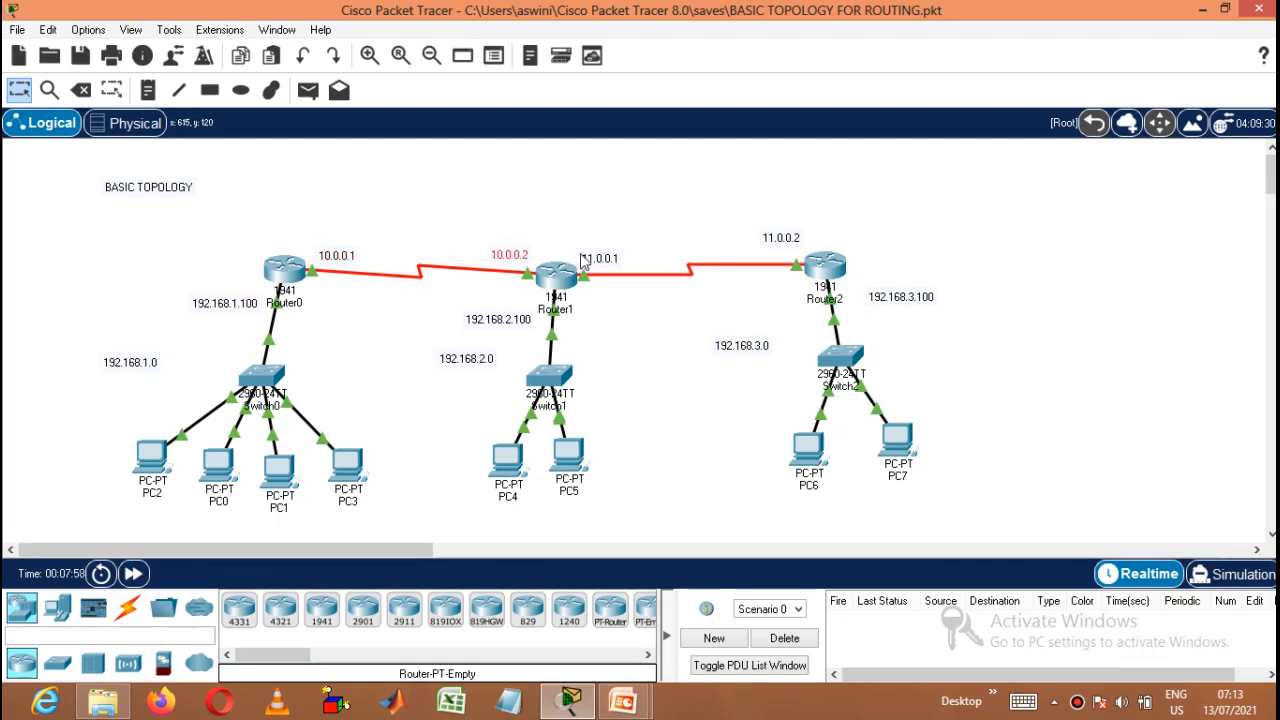
left_click_drag(779, 238, 773, 245)
left_click(828, 222)
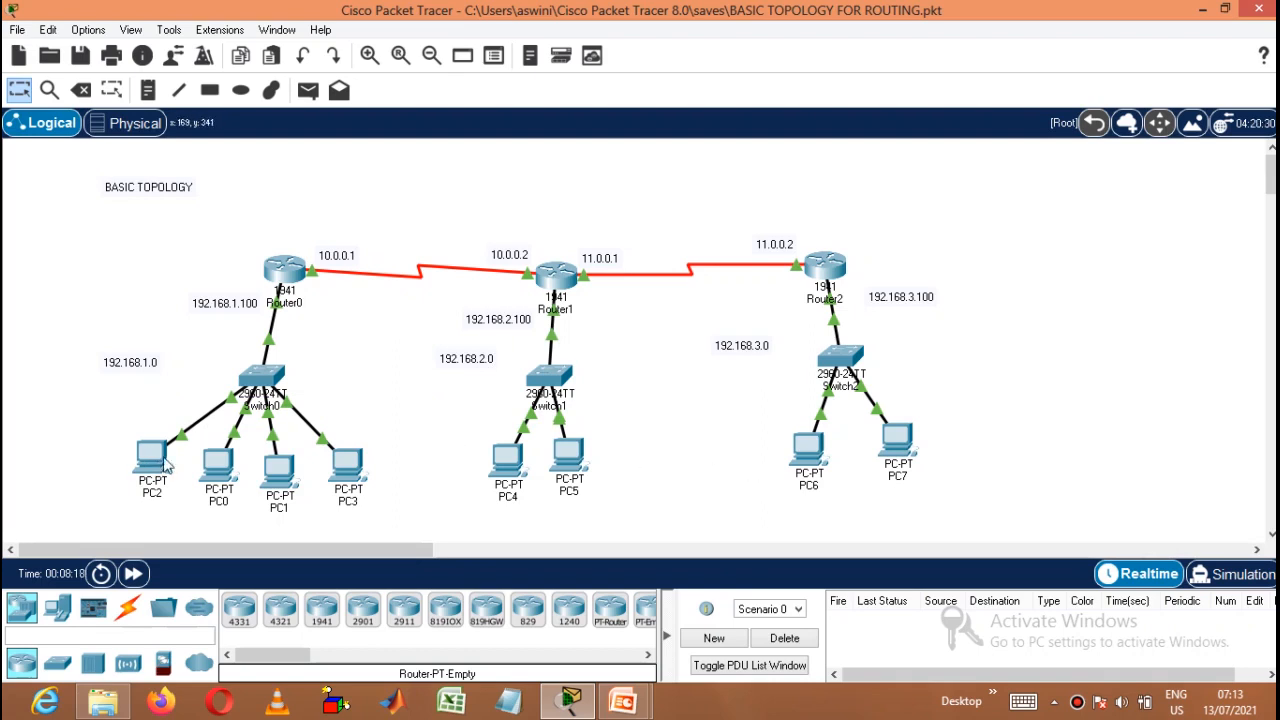
Step: Move the 192.168.1.0 network label closer to Switch0
mouse_move(149, 454)
left_click_drag(150, 362, 193, 351)
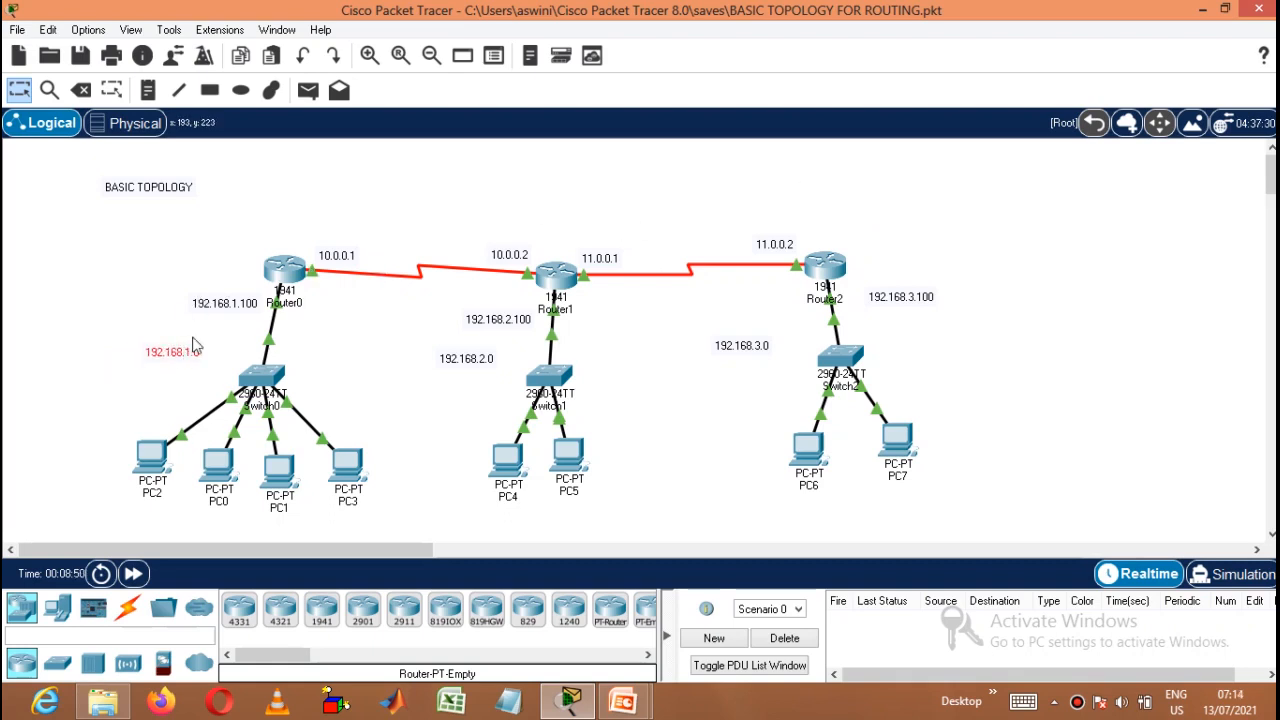
left_click(308, 216)
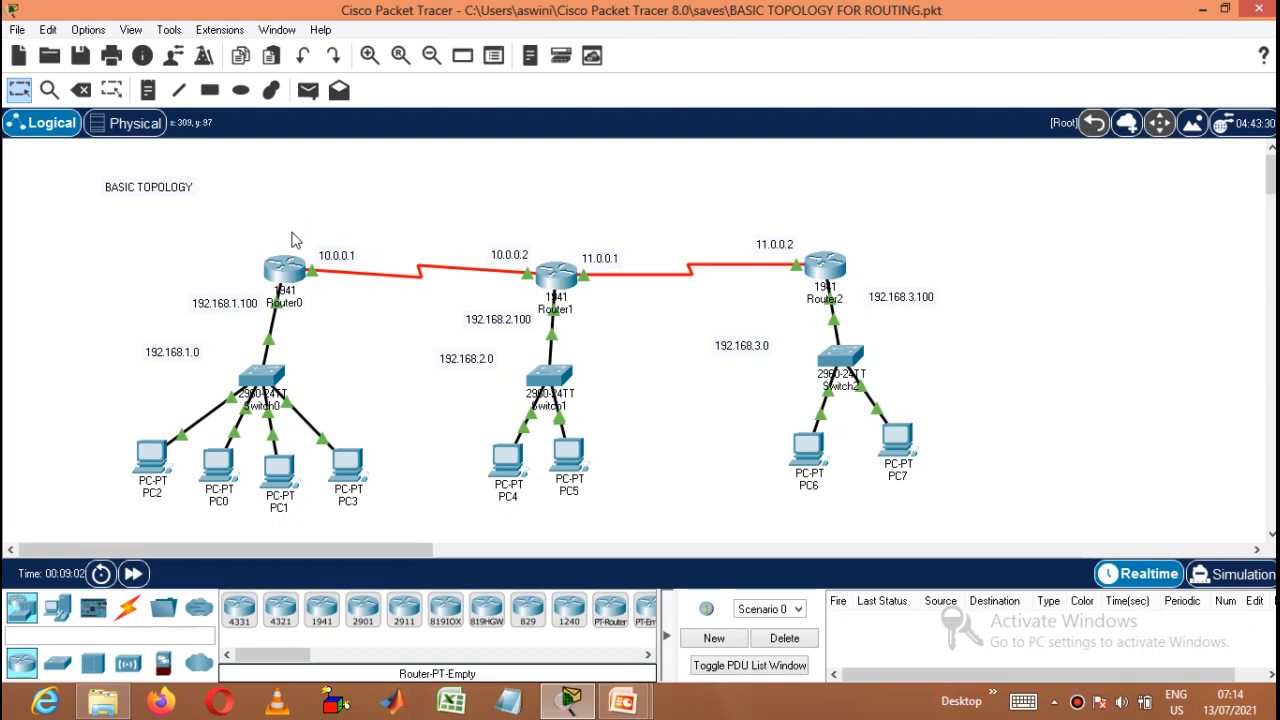
Step: Open Router0's command line and enter global configuration mode with en and conf t
mouse_move(290, 277)
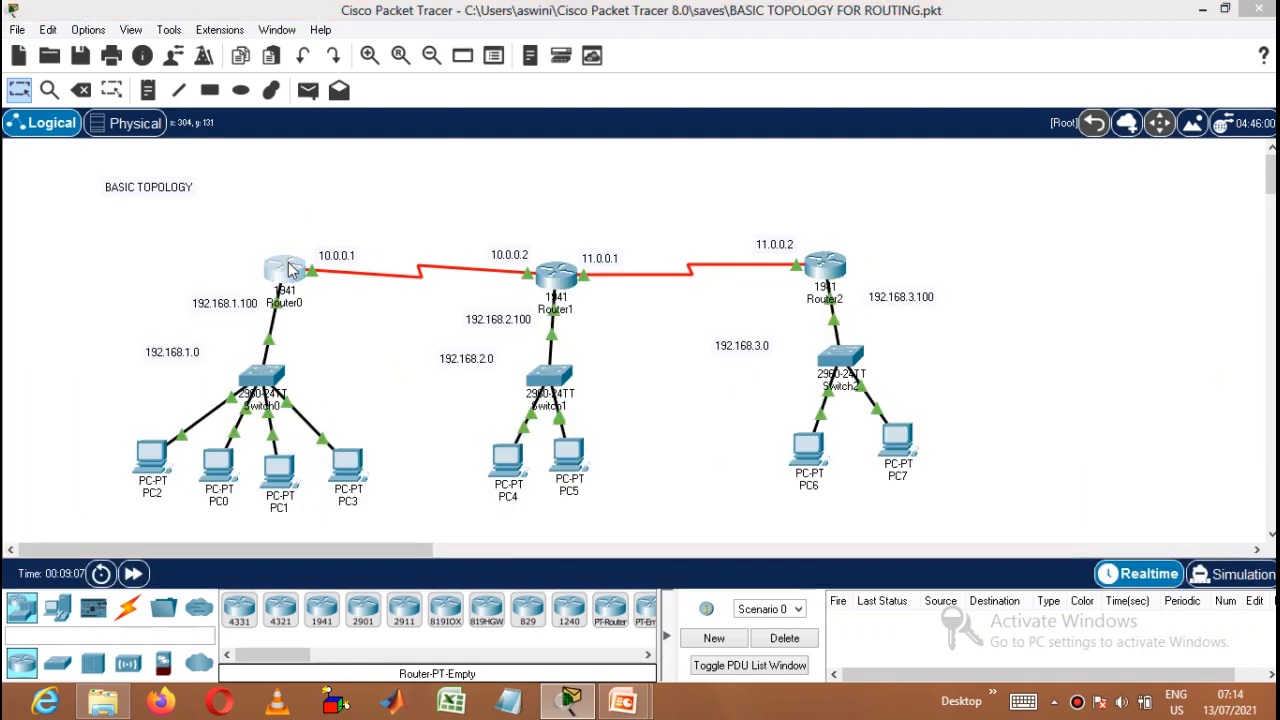
left_click(290, 270)
left_click(452, 58)
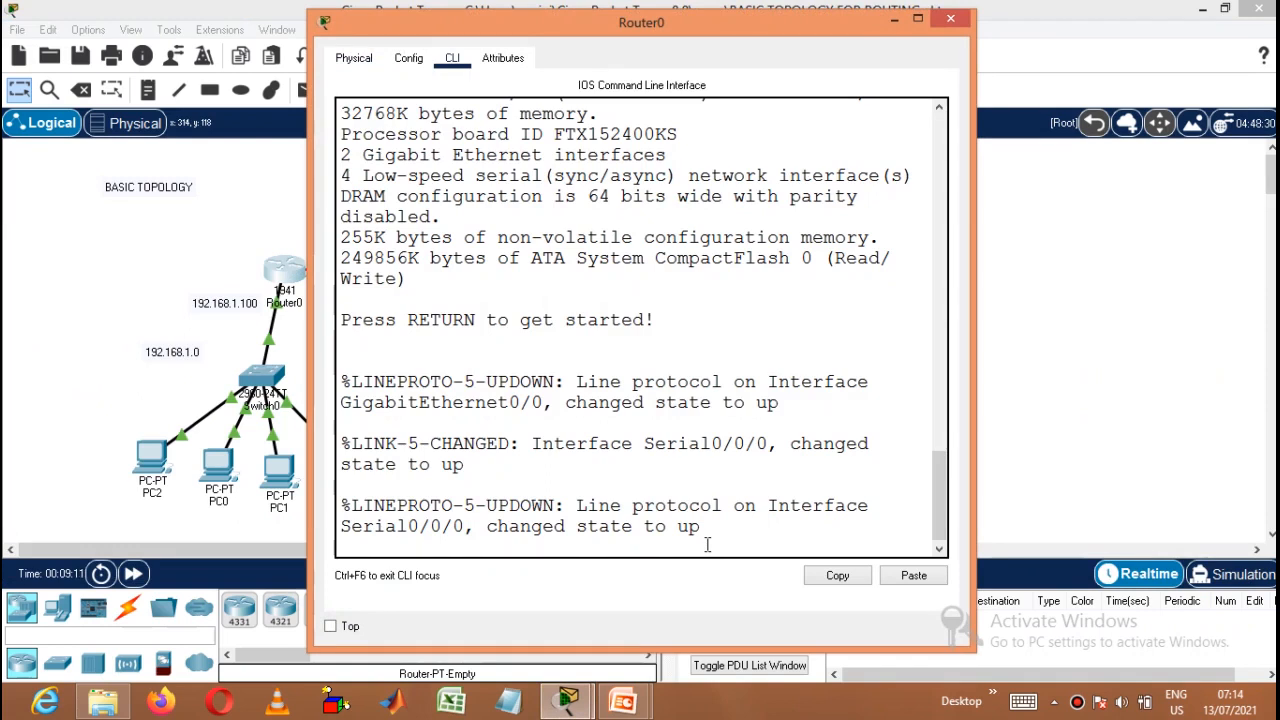
key("Return")
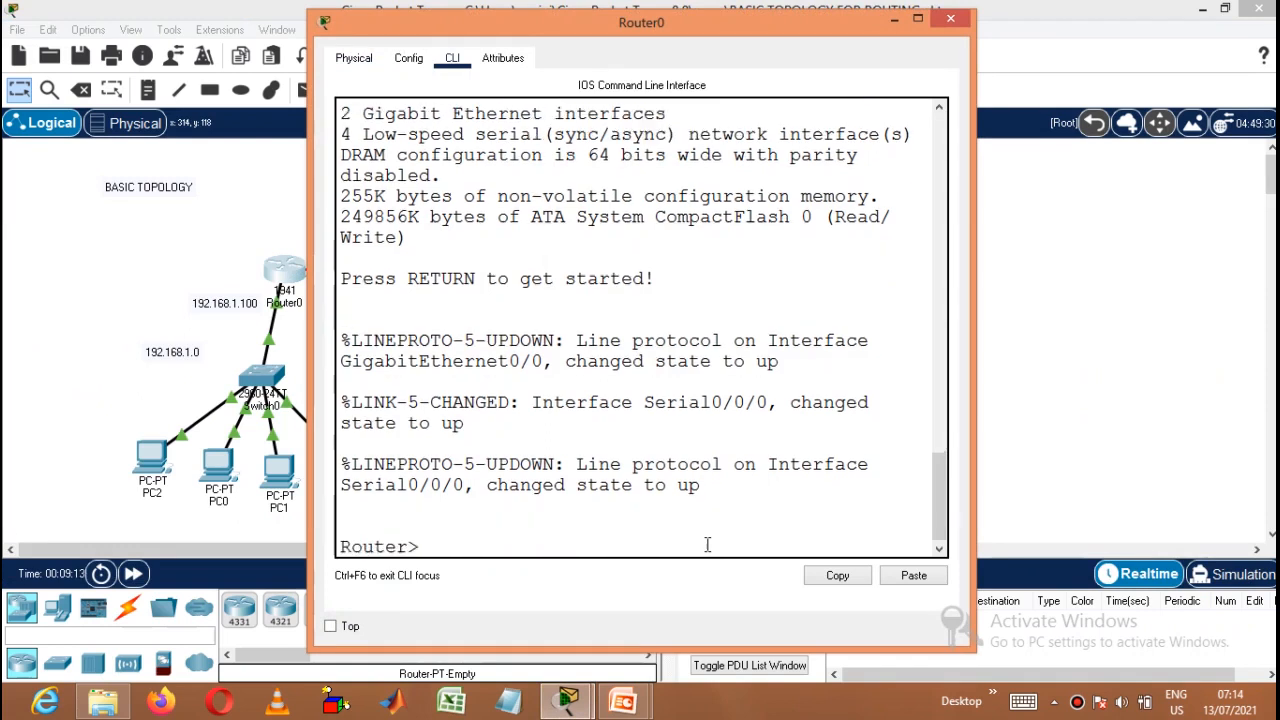
type("en")
key("Return")
type("conf t")
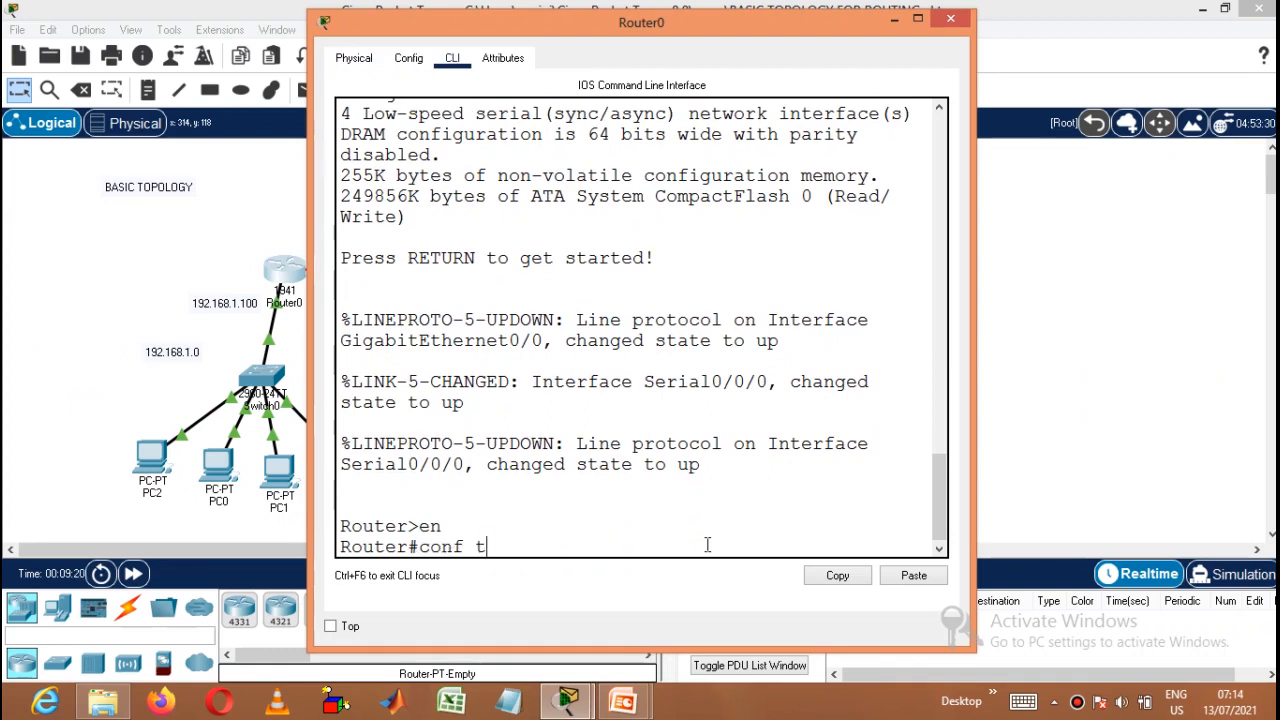
key("Return")
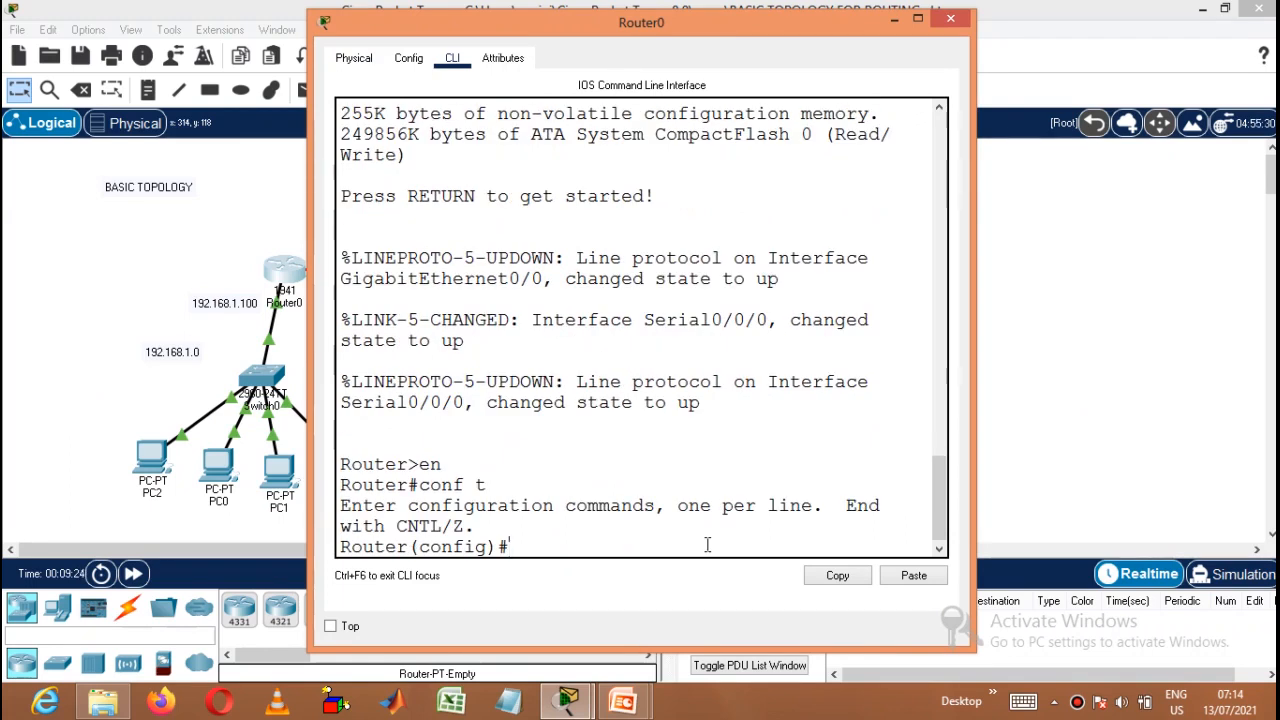
Step: Check the parameter help for router eigrp on Router0 and start EIGRP with autonomous system number 100
type("router eigrp")
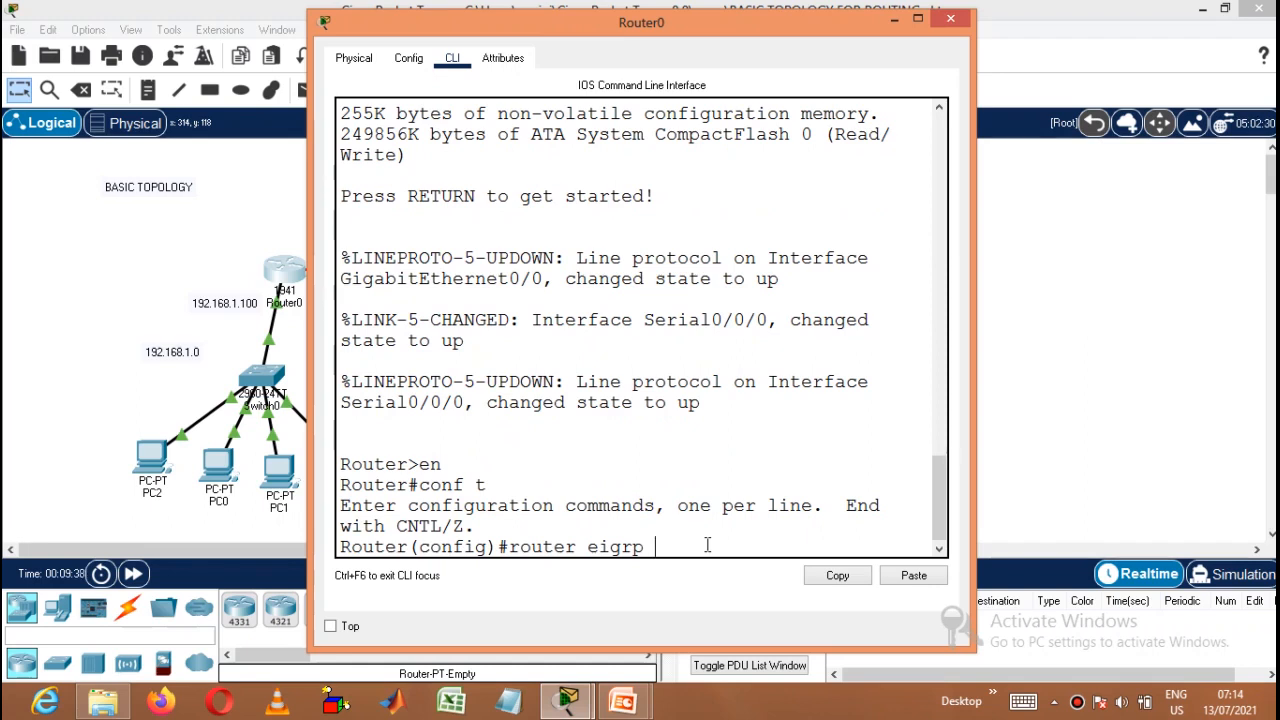
type("?")
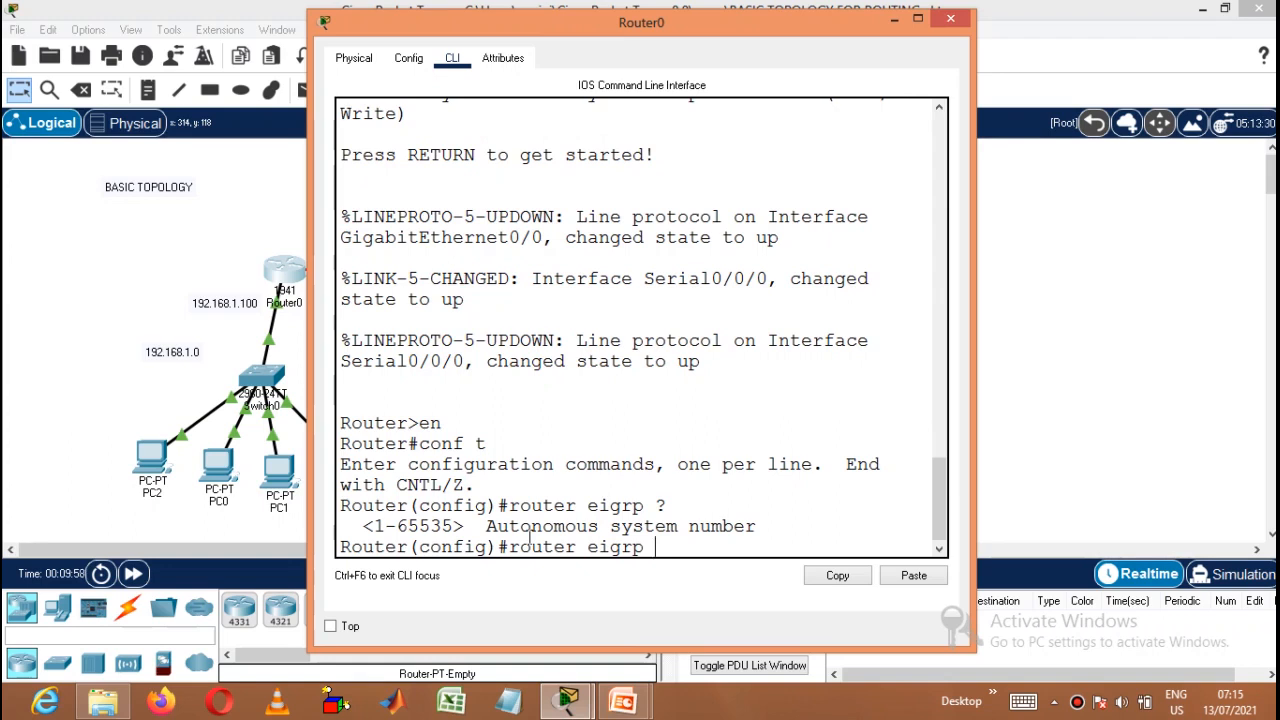
left_click(896, 20)
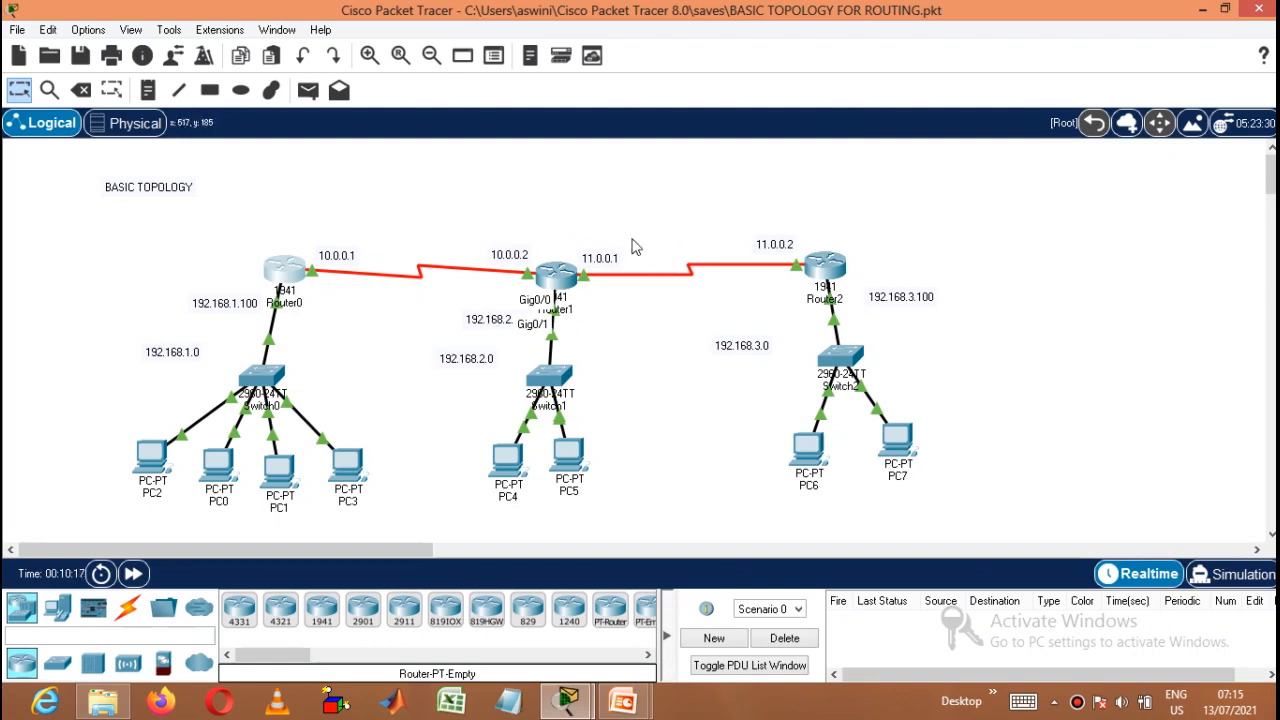
mouse_move(566, 695)
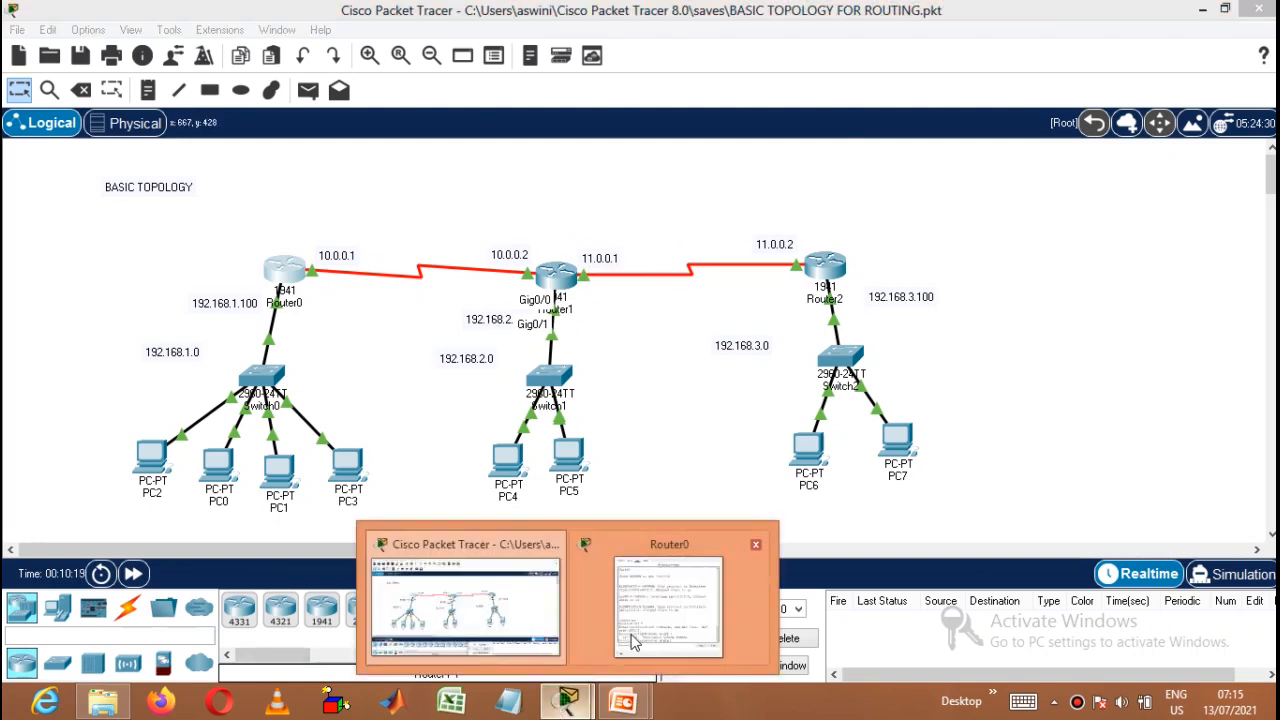
left_click(631, 631)
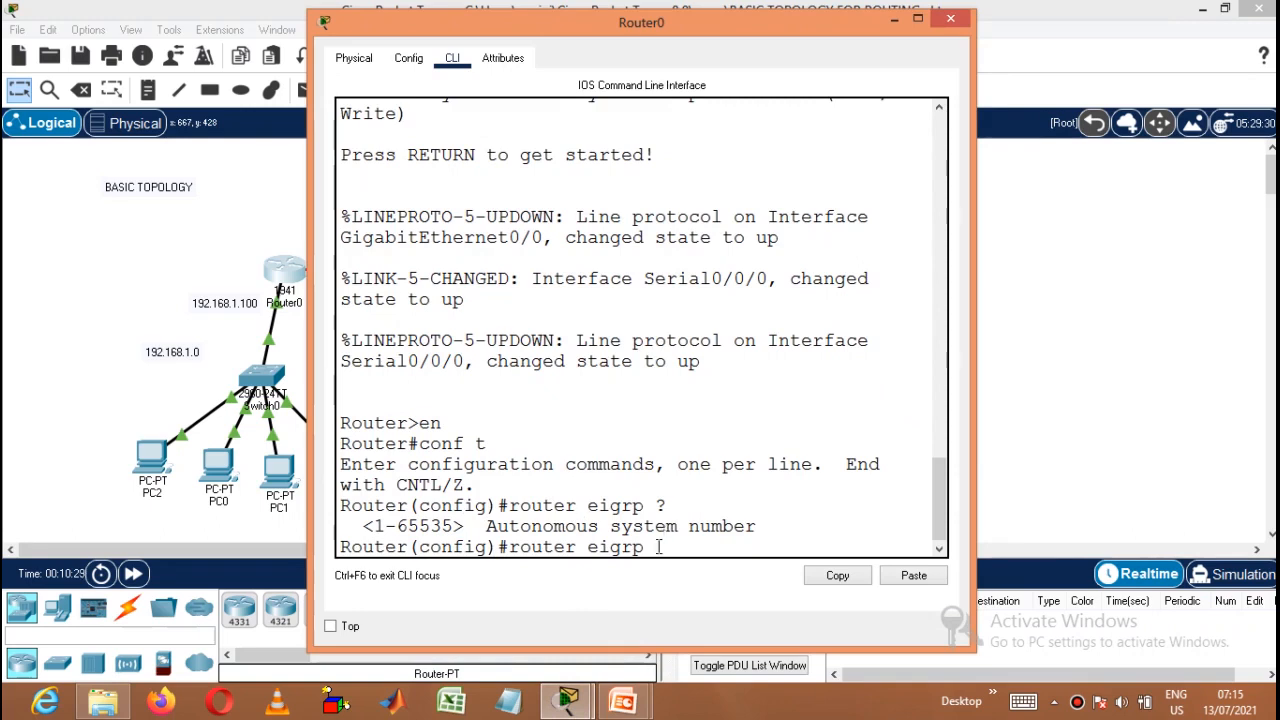
type("100")
key("Return")
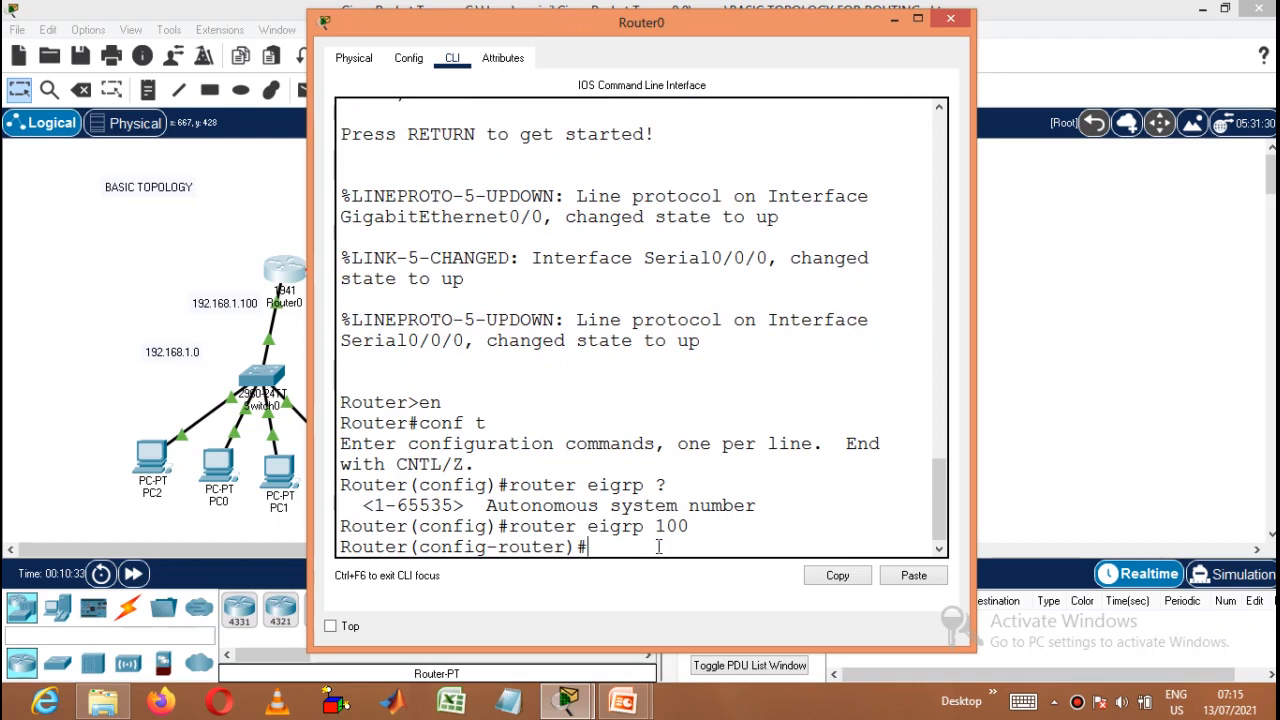
Step: Add network 192.168.1.0 to Router0's EIGRP process
type("network")
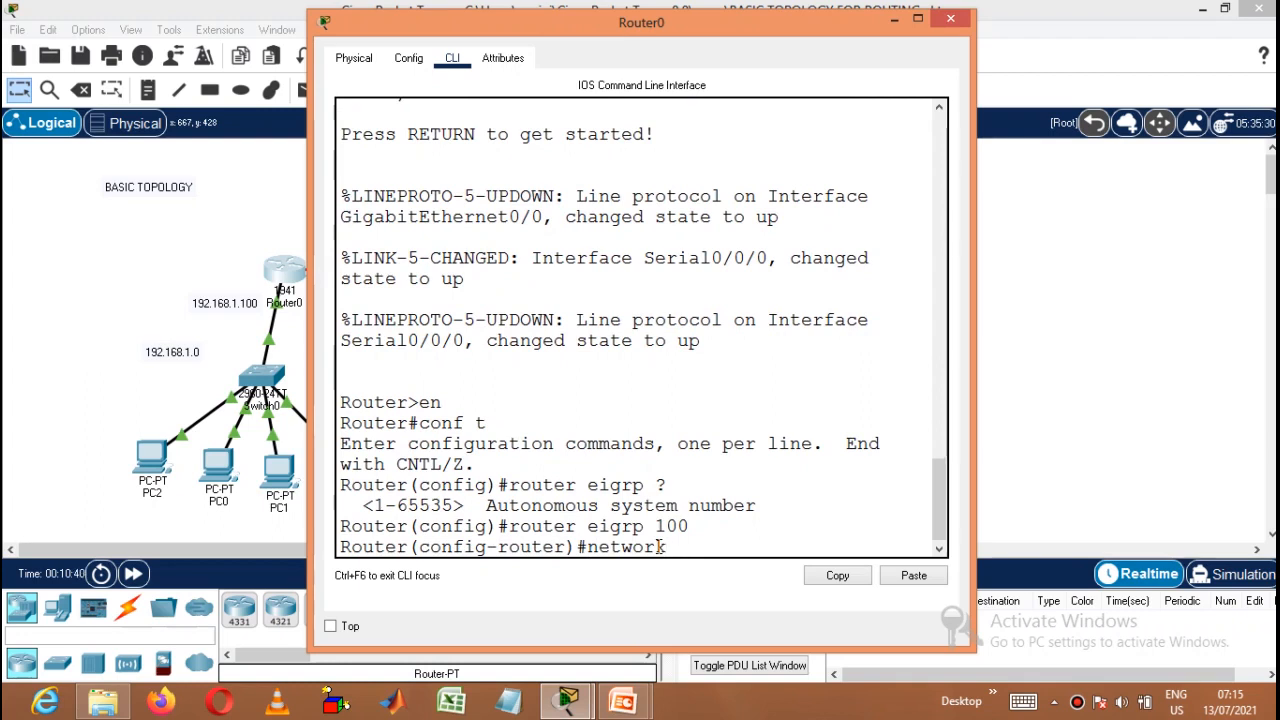
type("192.")
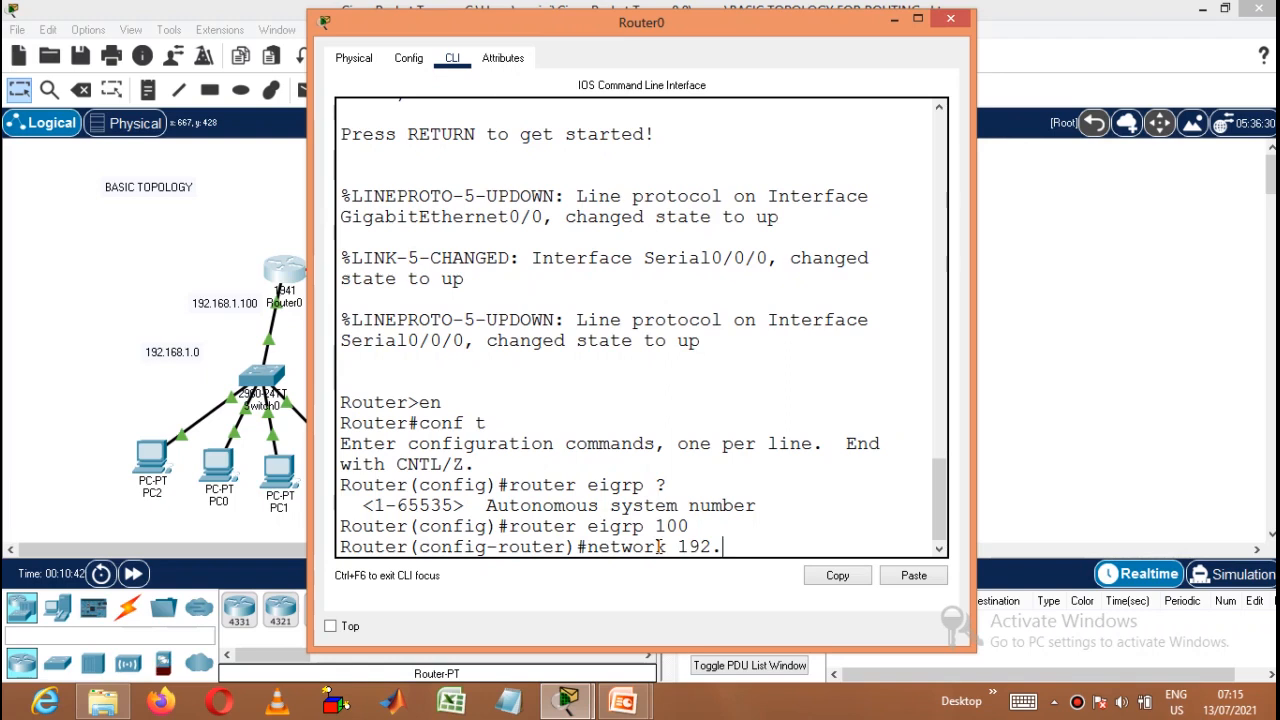
type("168.1.0")
key("Return")
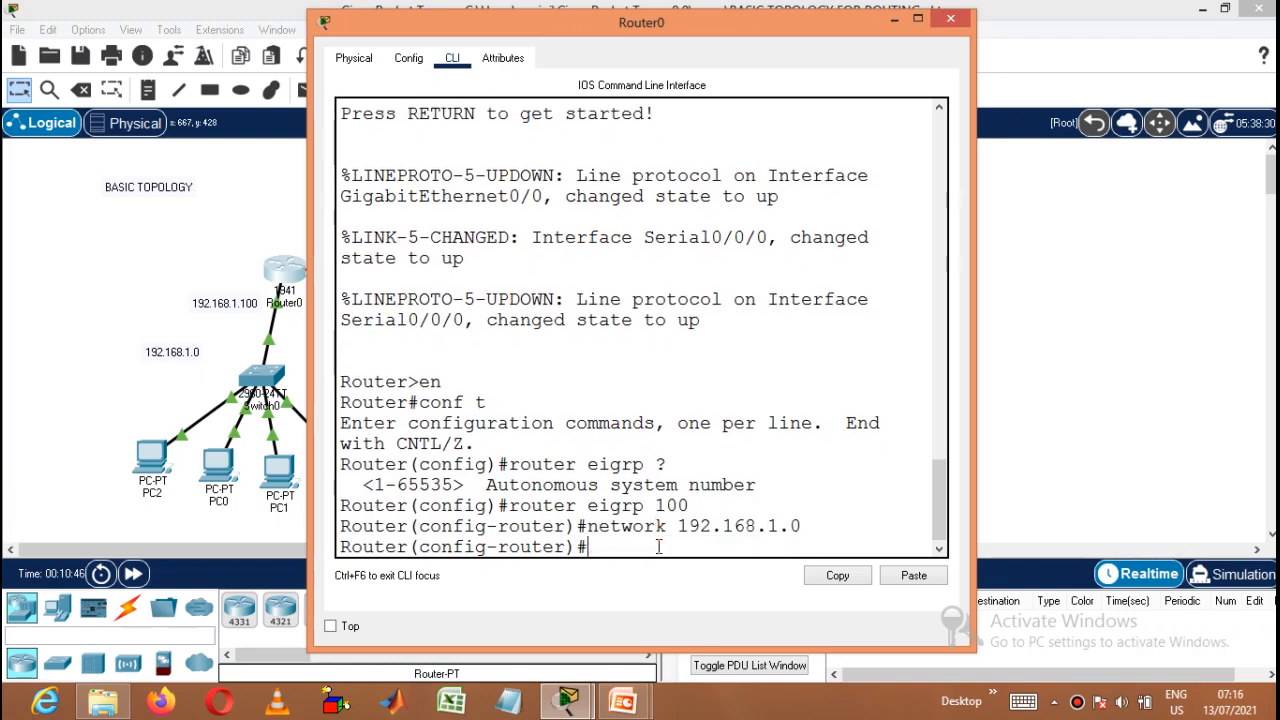
Step: Add network 10.0.0.0 to Router0's EIGRP process, end configuration mode and close the router window
type("network 10")
type(".")
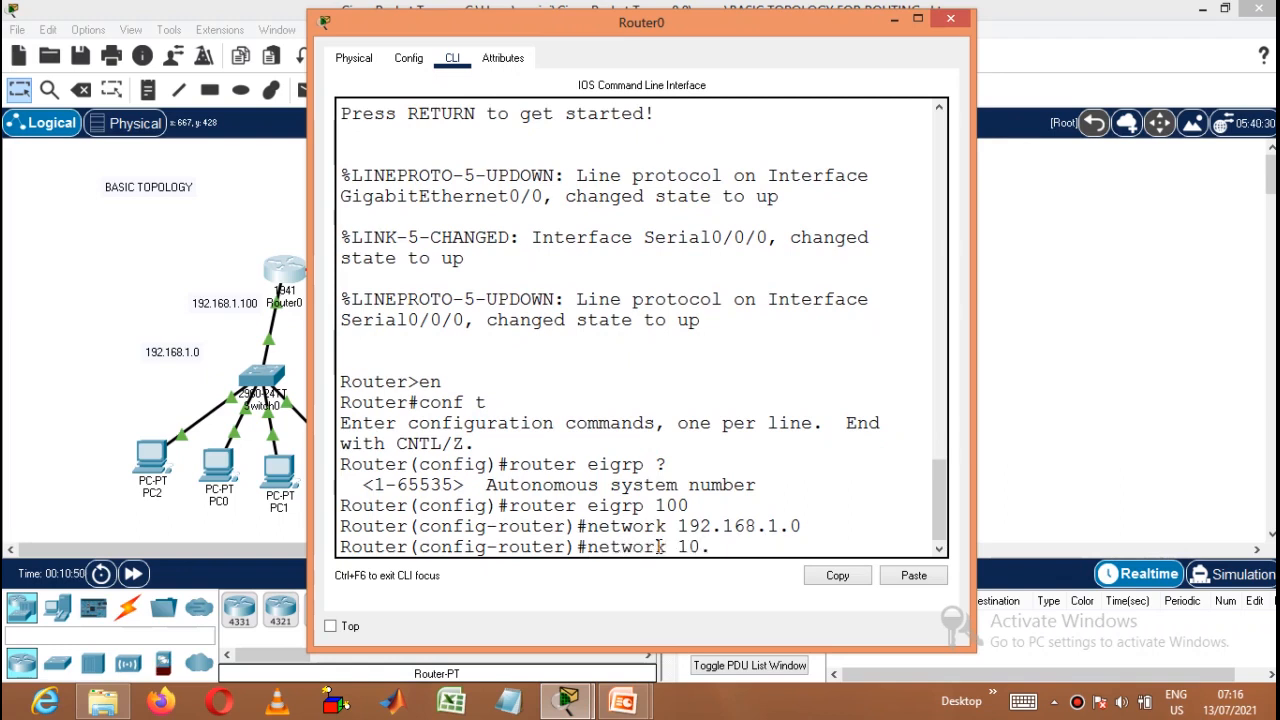
type("0.0.0")
key("Return")
type("end")
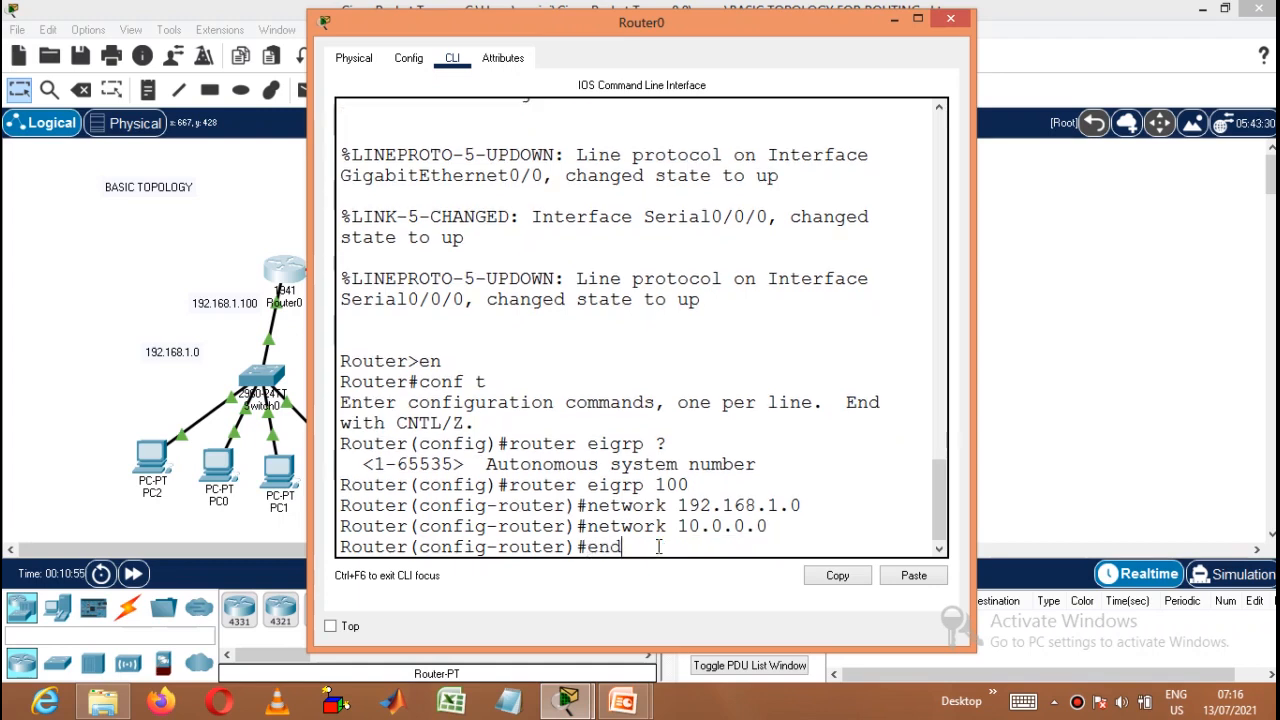
key("Return")
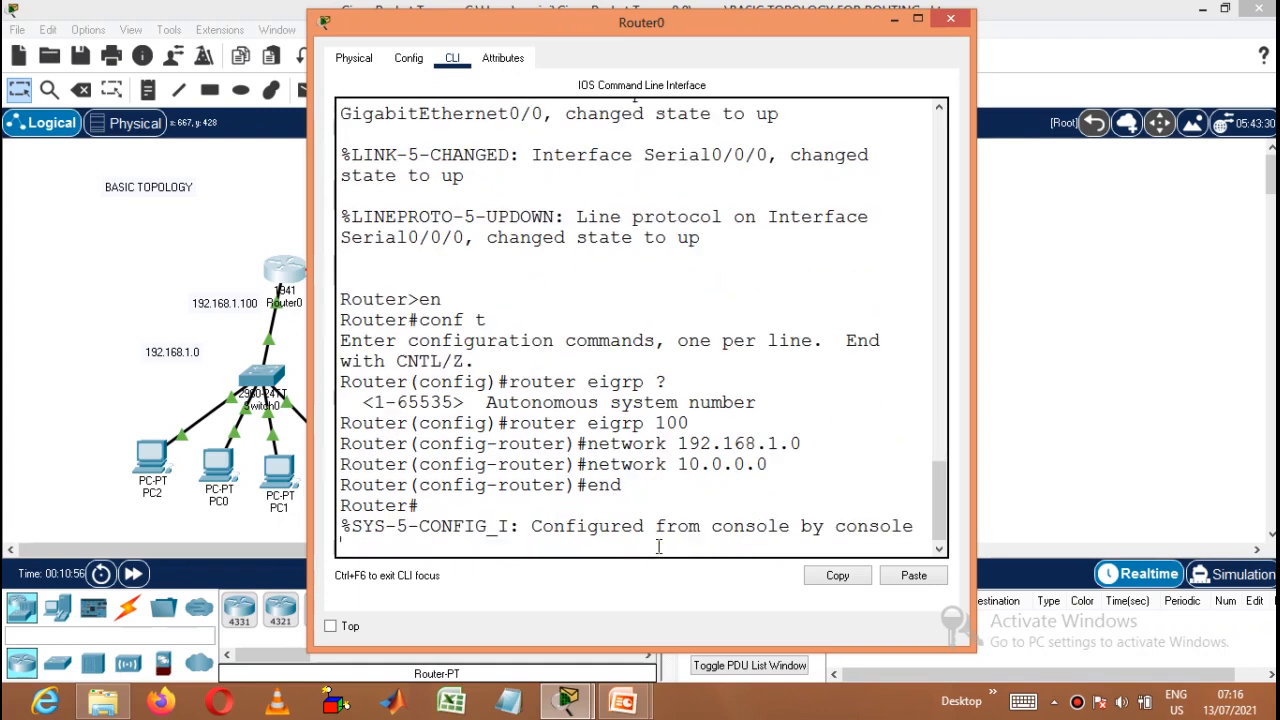
left_click(952, 22)
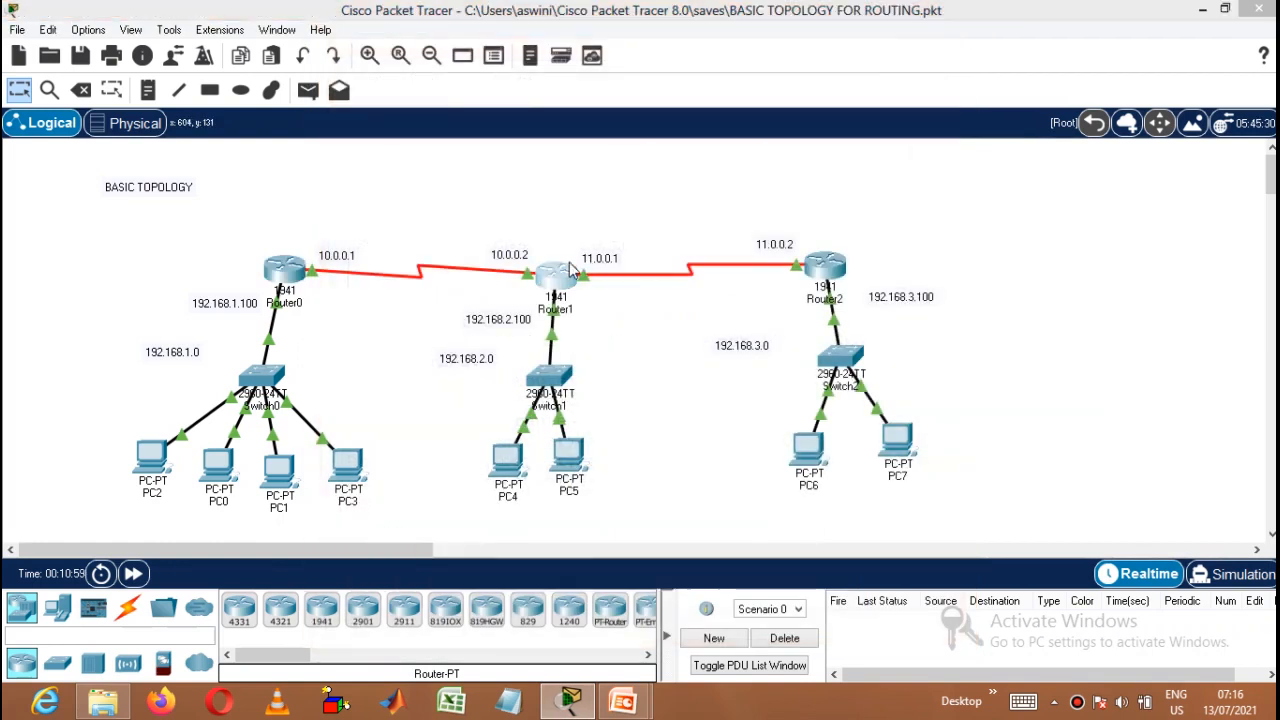
Step: Open Router1's command line and enter global configuration mode with en and conf t
left_click(570, 268)
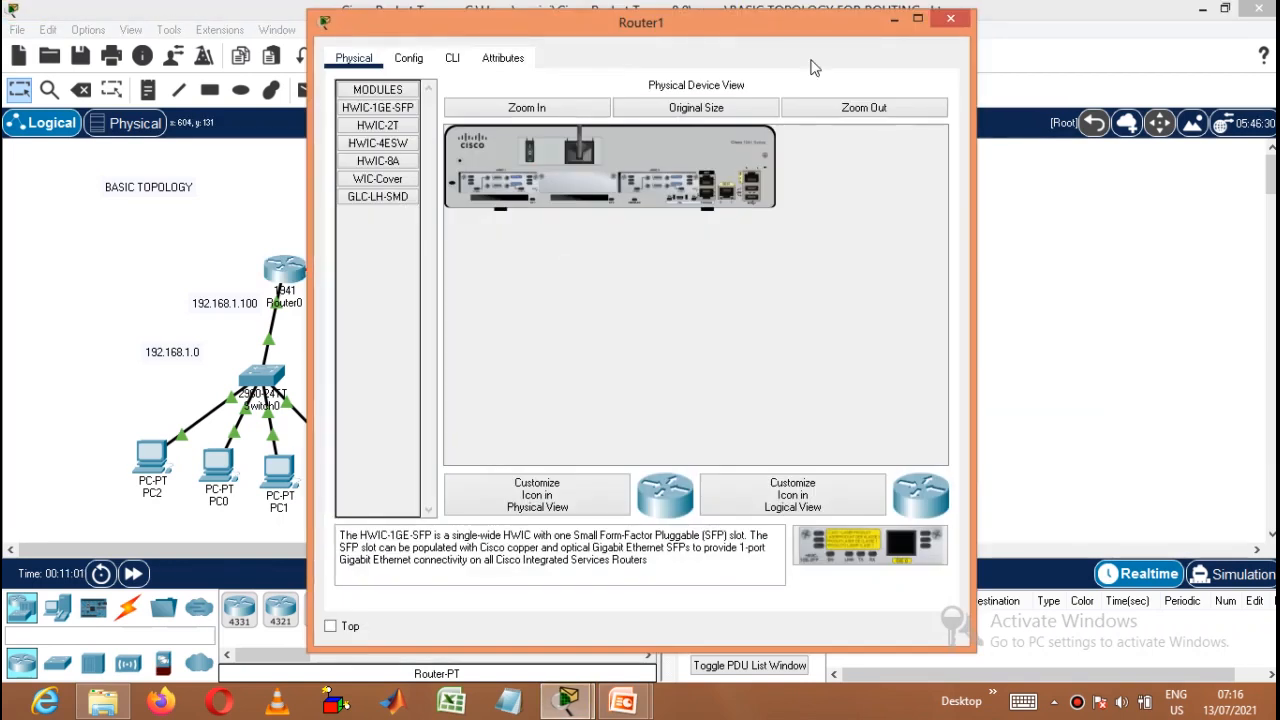
left_click(950, 19)
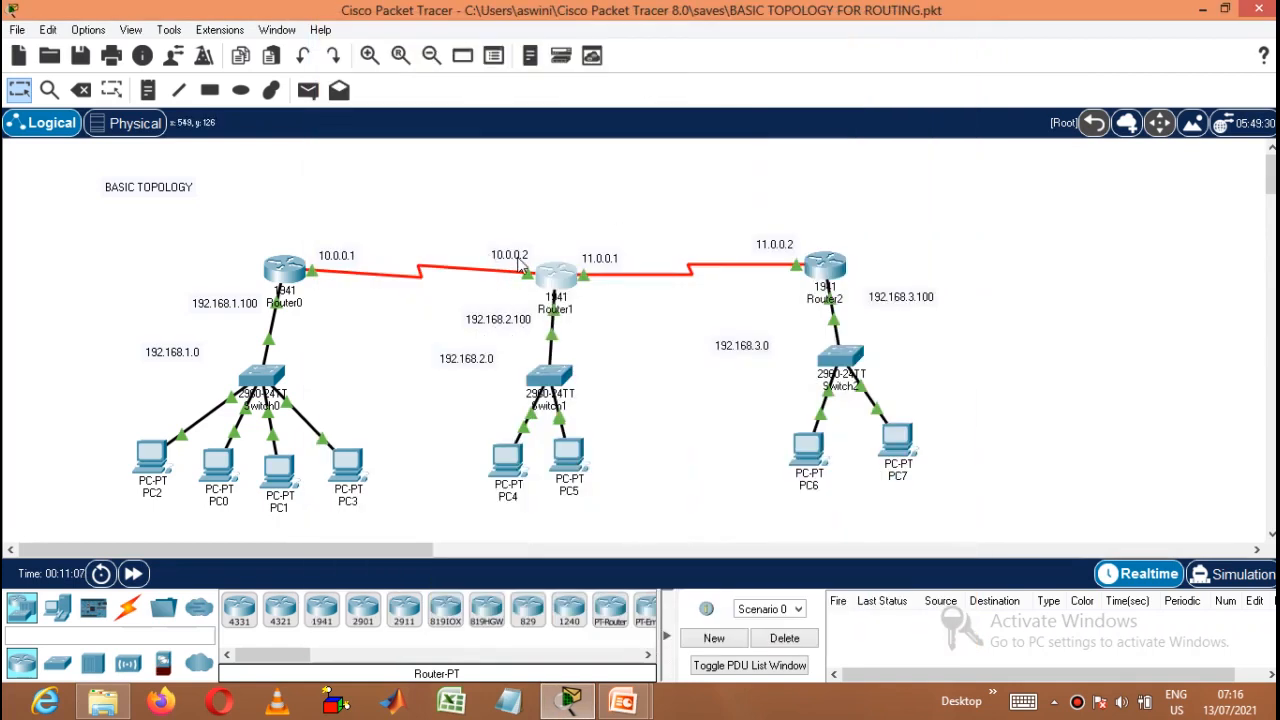
left_click(573, 284)
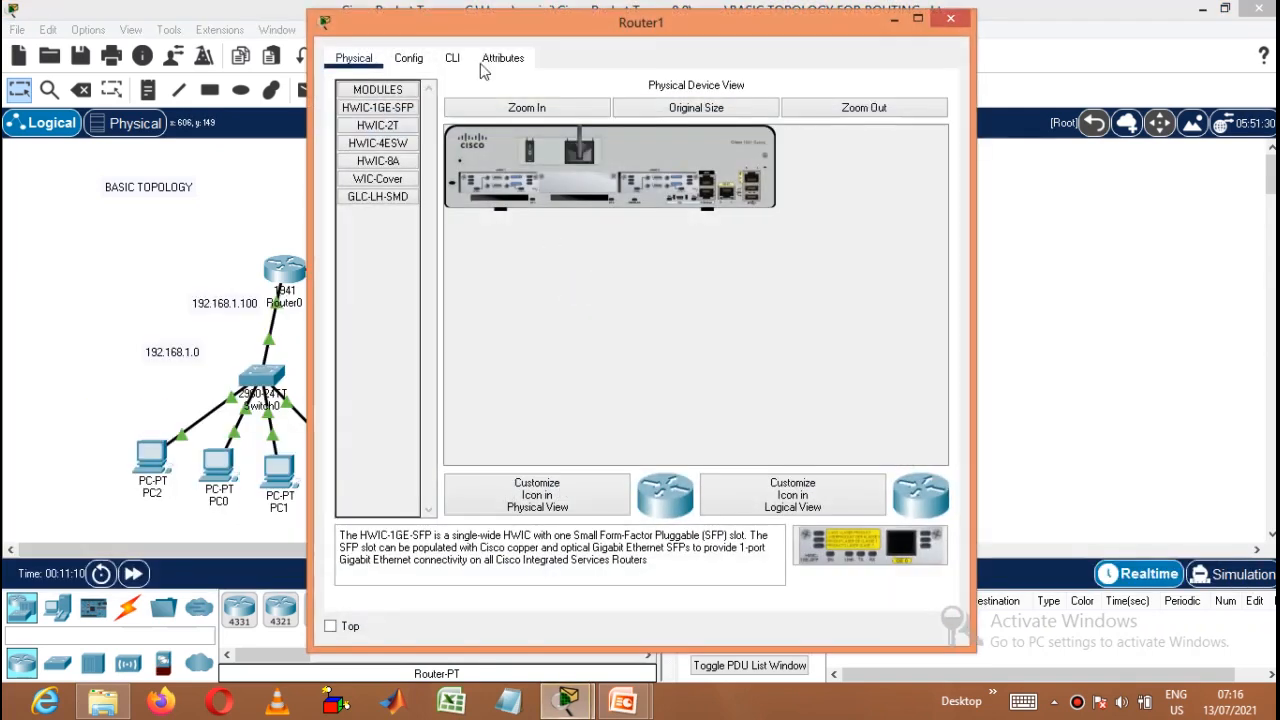
left_click(455, 60)
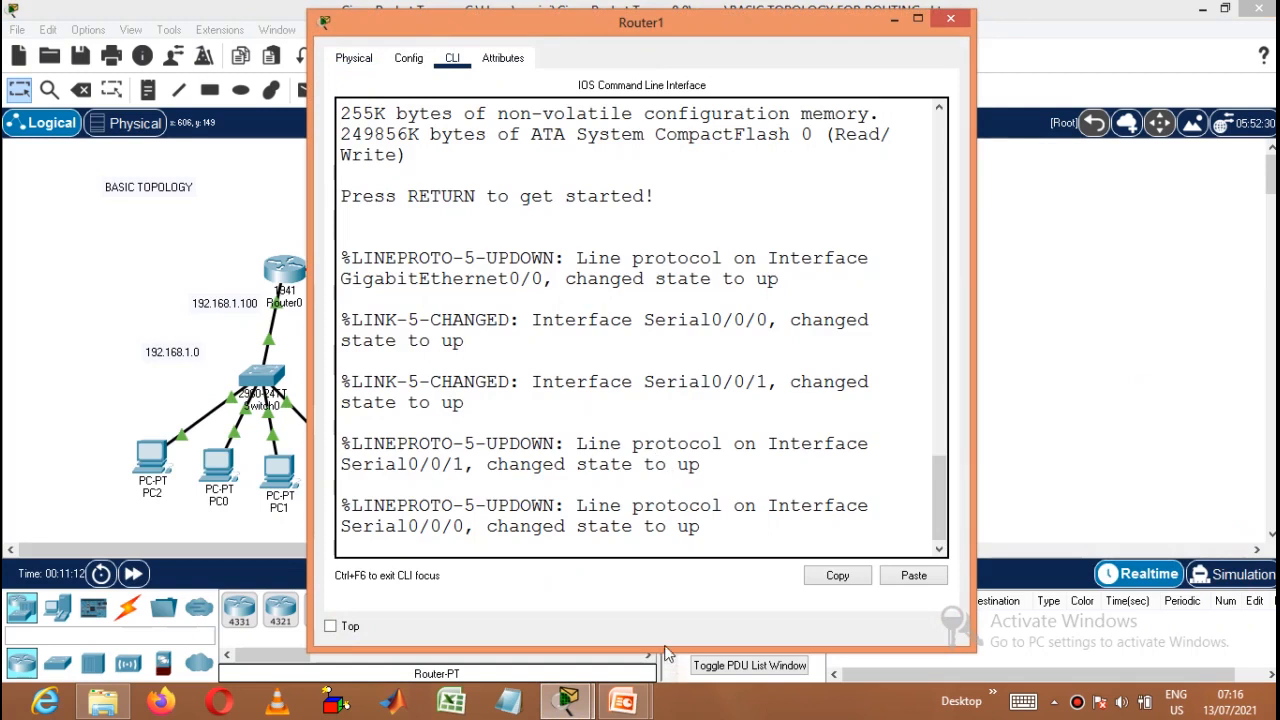
key("Return")
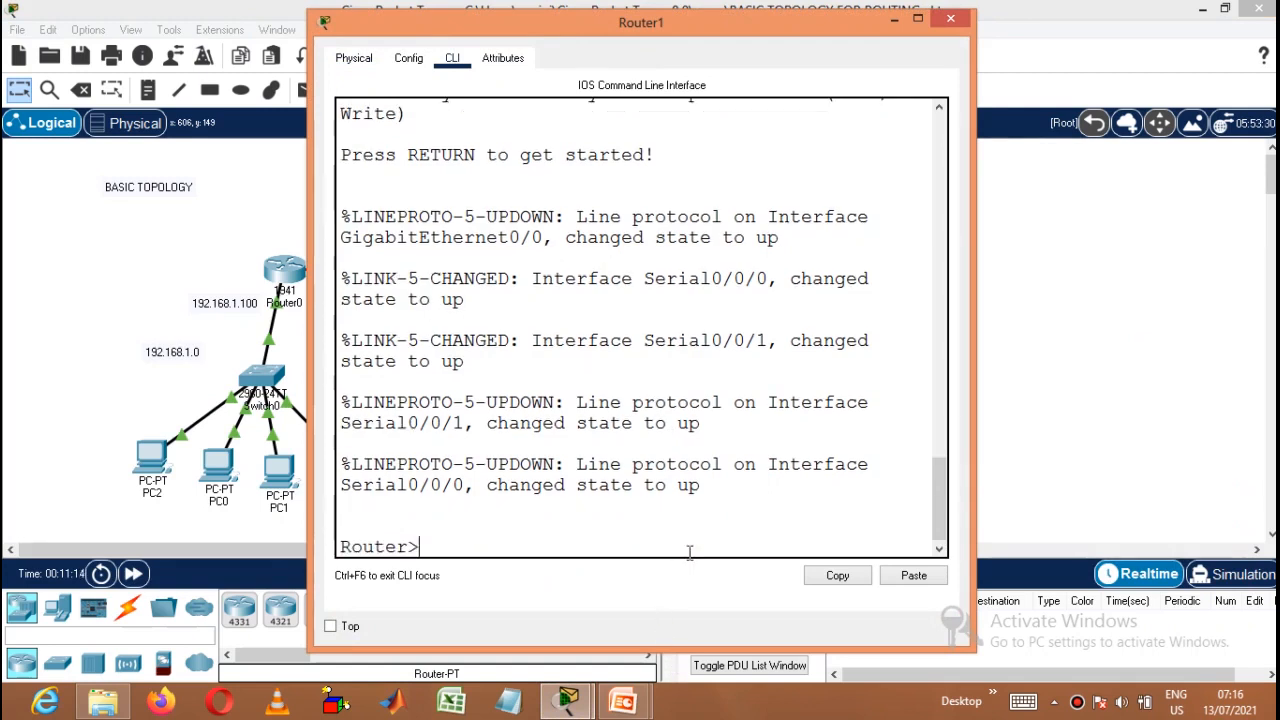
type("en")
key("Return")
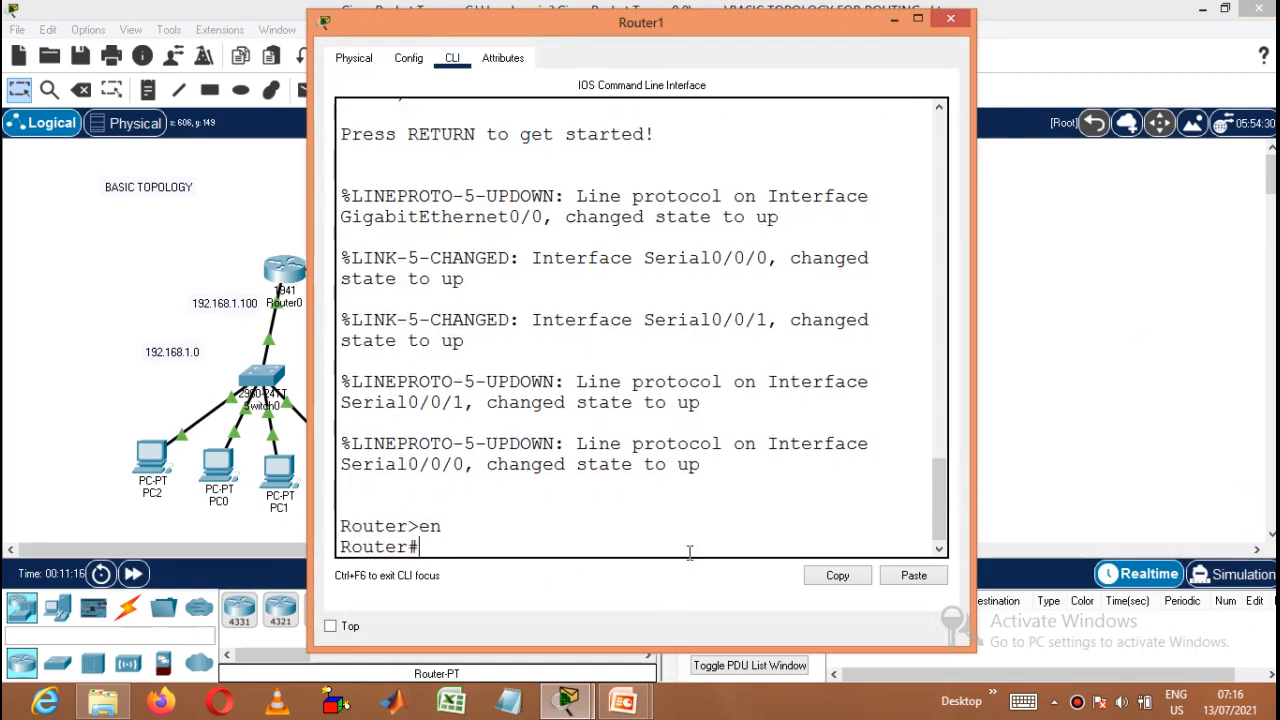
type("conf t")
key("Return")
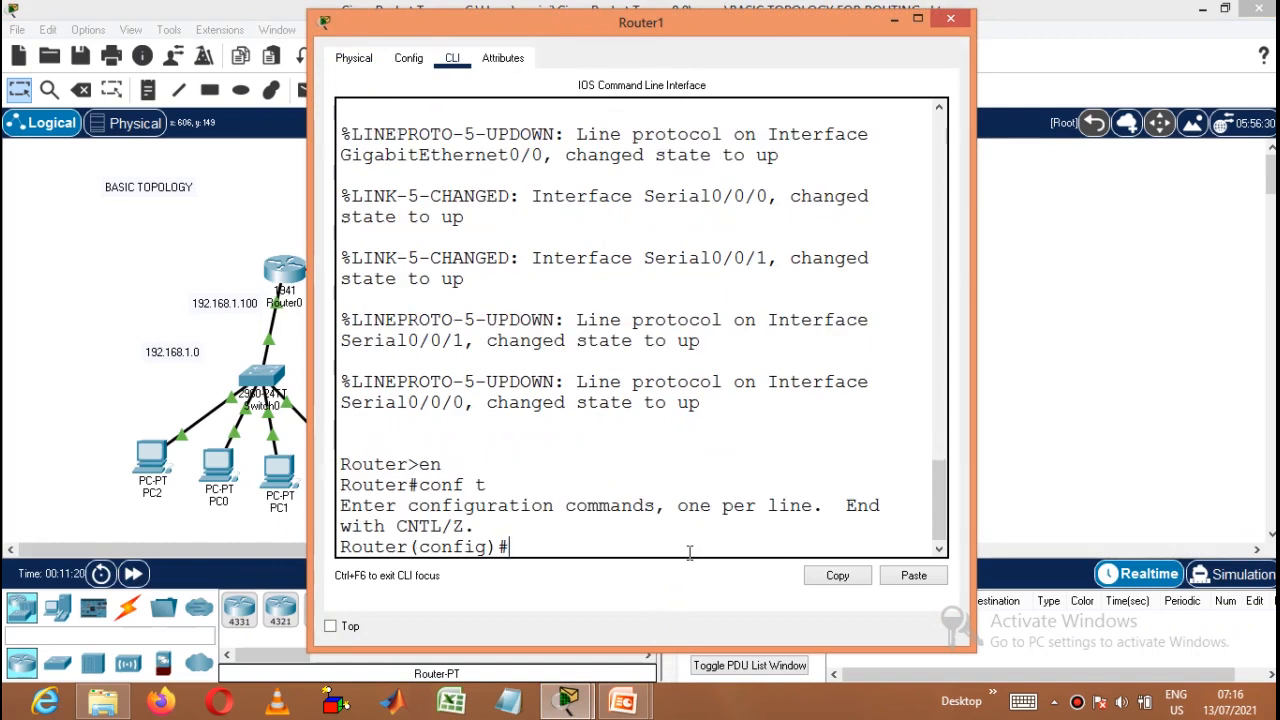
Step: Start EIGRP on Router1 with autonomous system number 100
type("router eigrp")
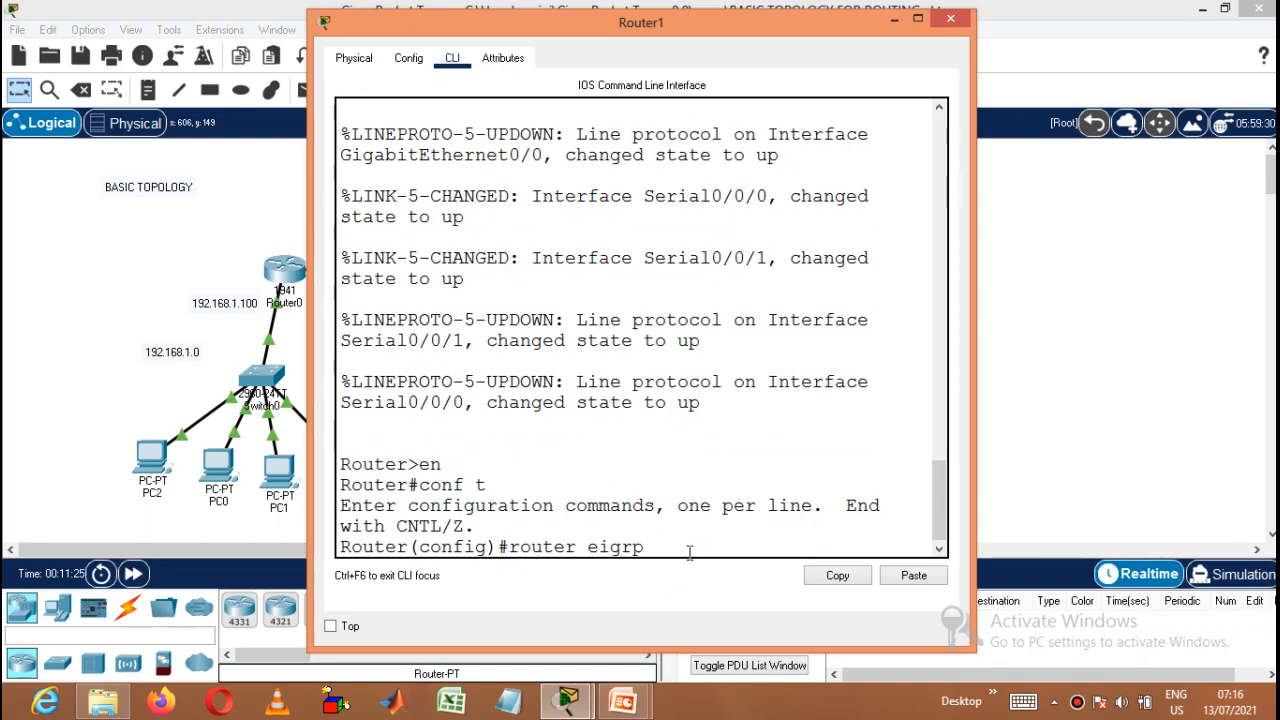
type(" 100")
key("Return")
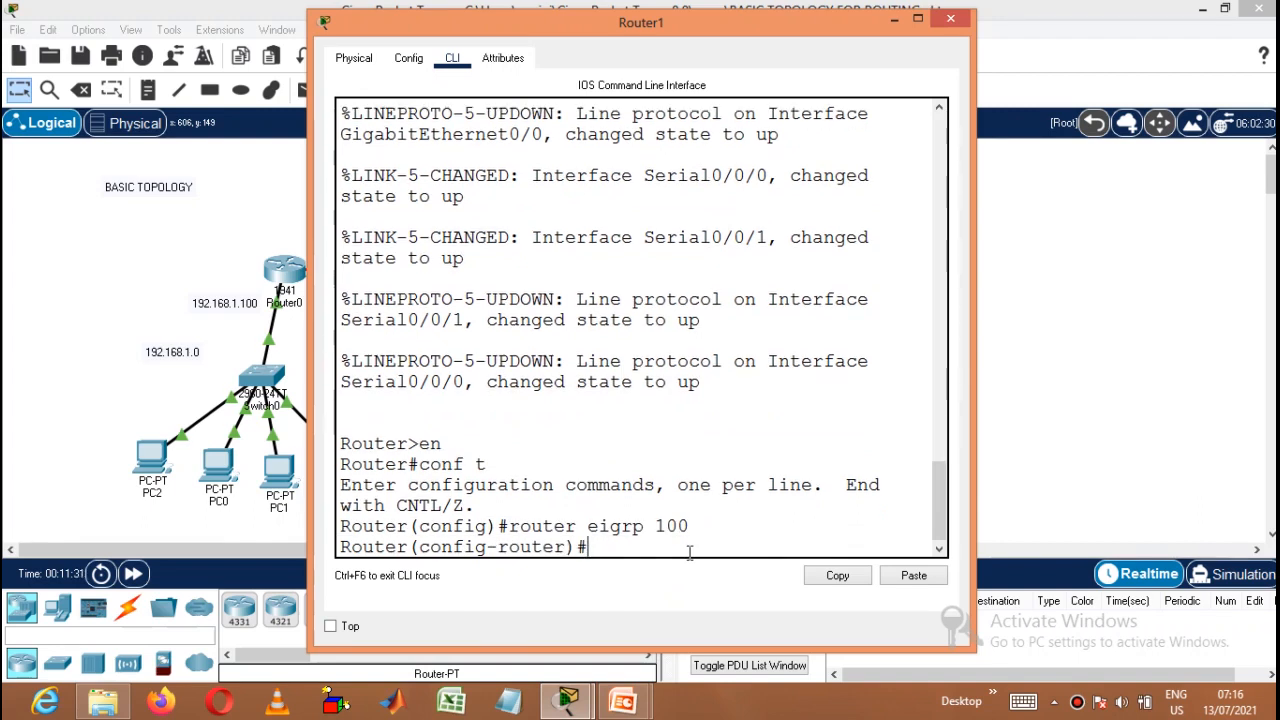
Step: Add network 10.0.0.0 to Router1's EIGRP process and widen the router window
type("network")
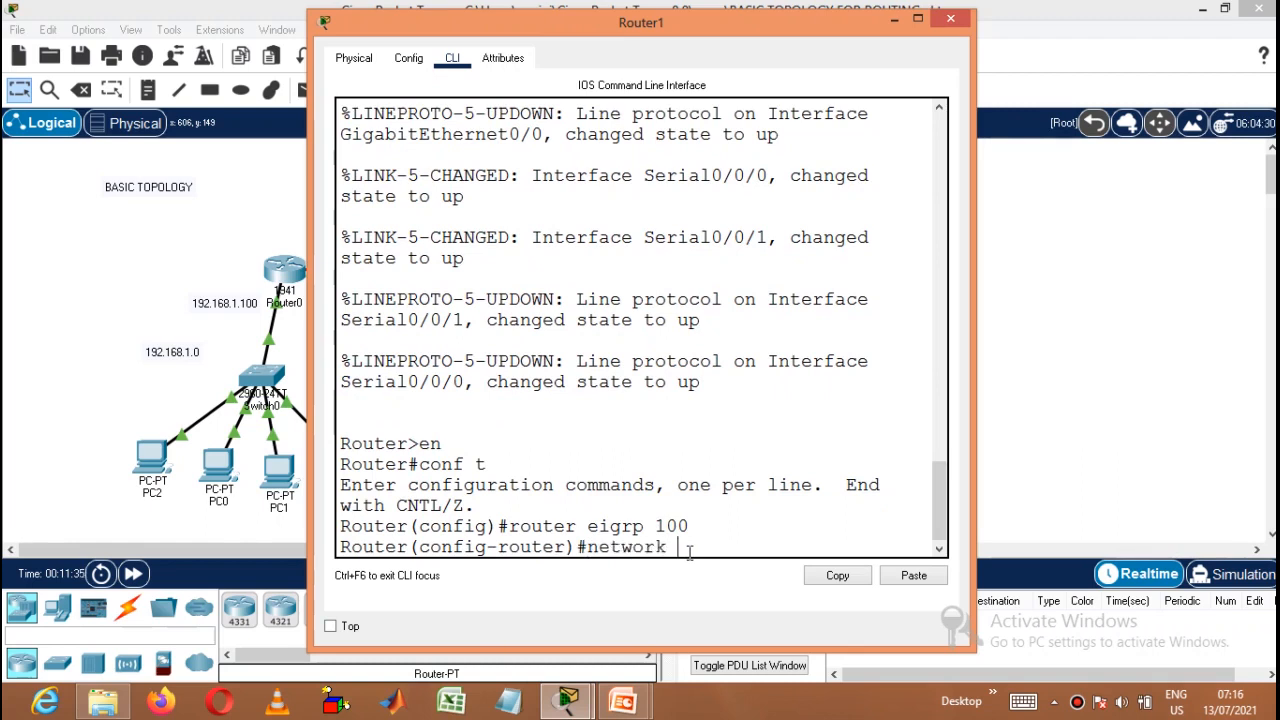
type(" 10.0.0.0")
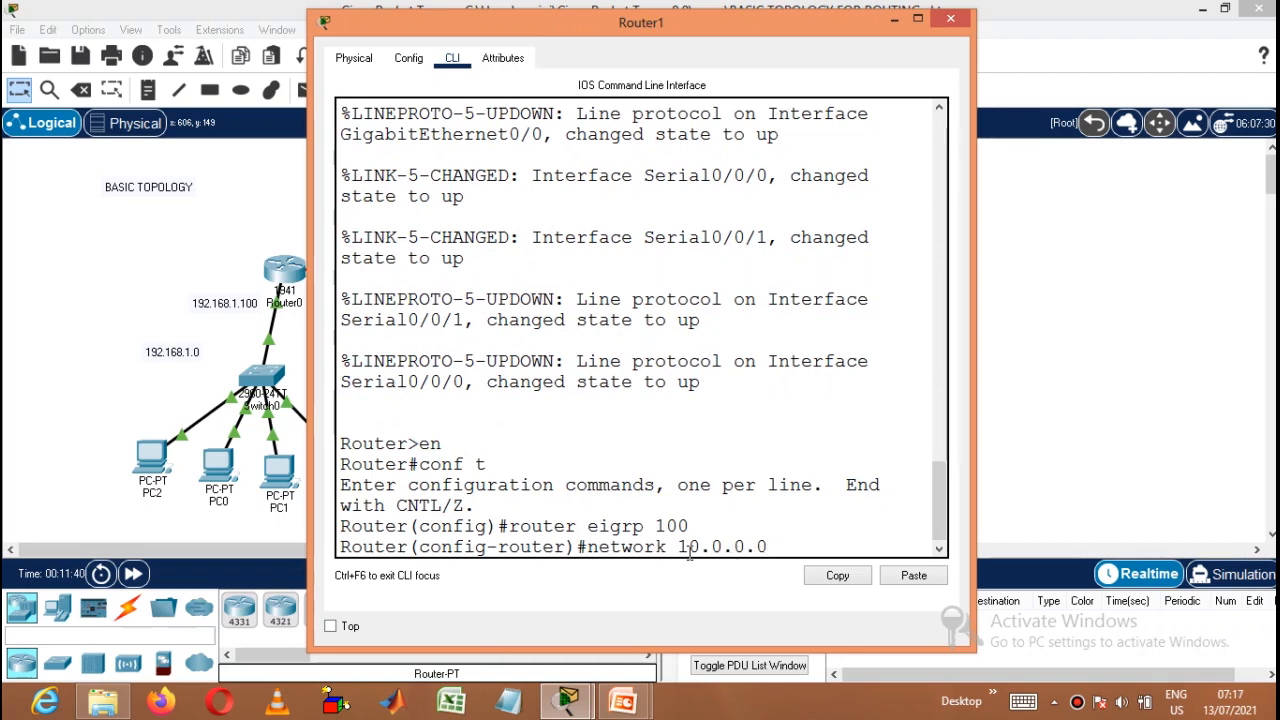
key("Return")
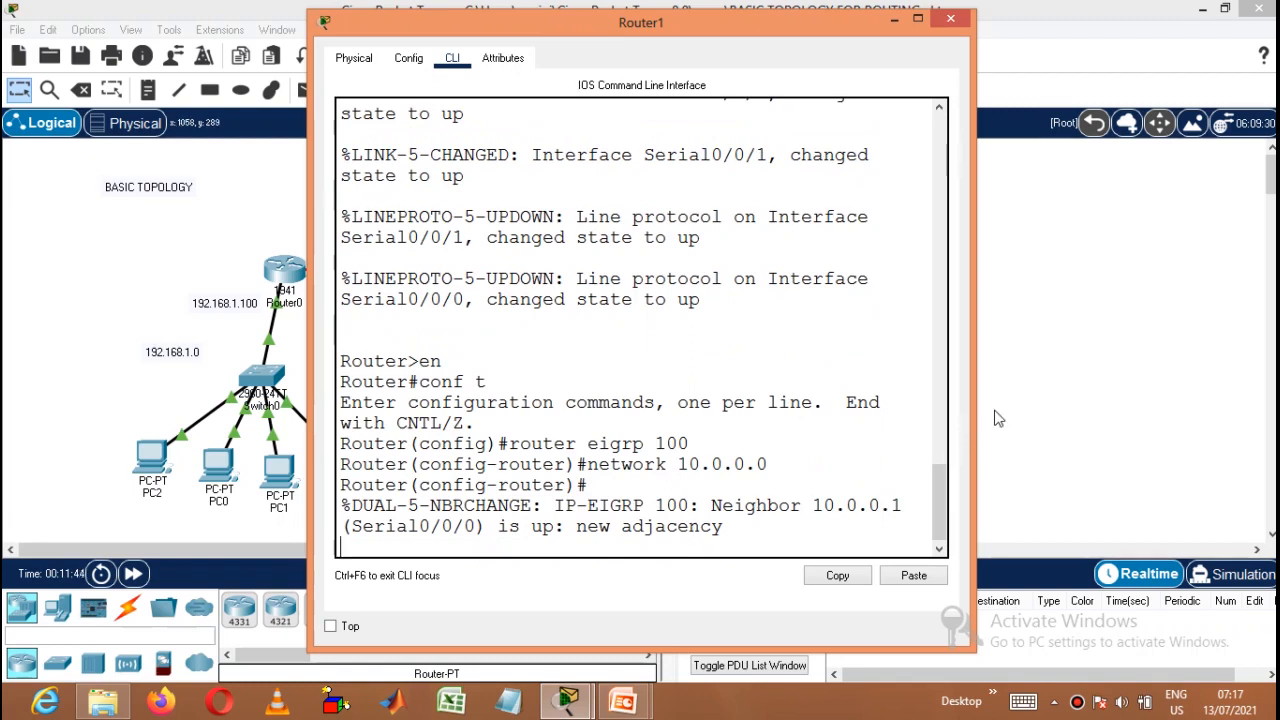
left_click_drag(976, 418, 1268, 350)
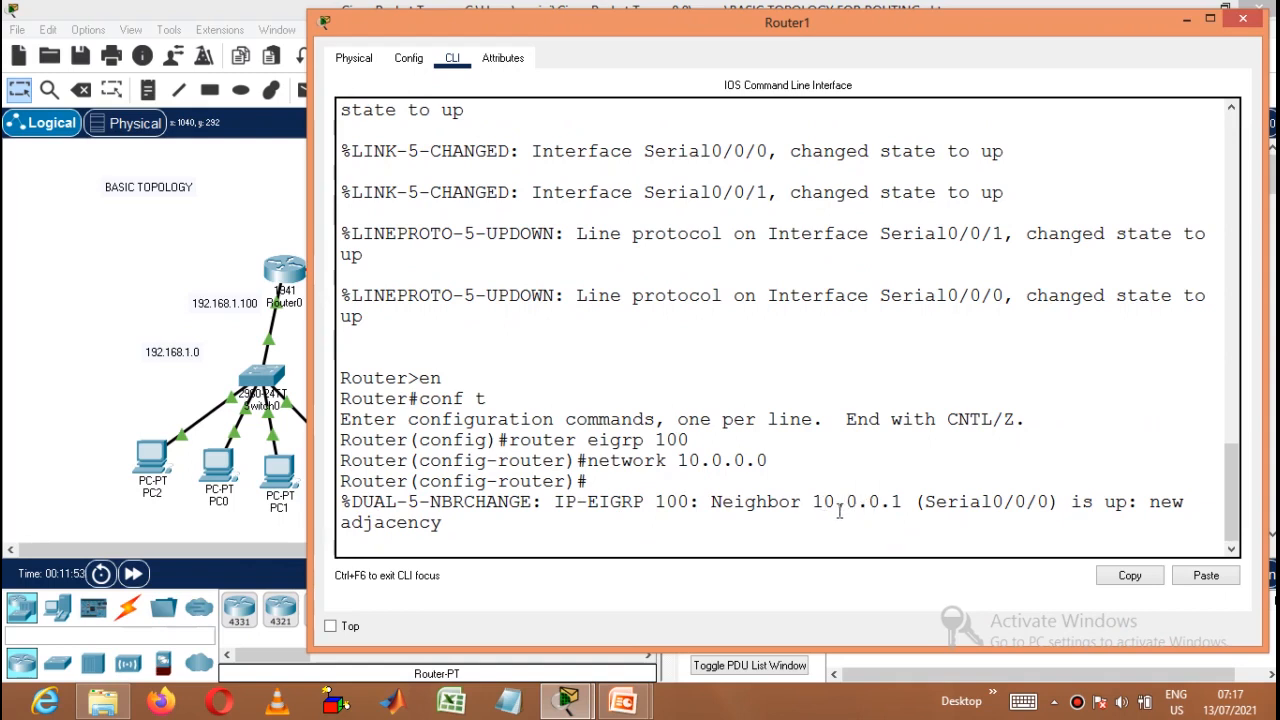
key("Return")
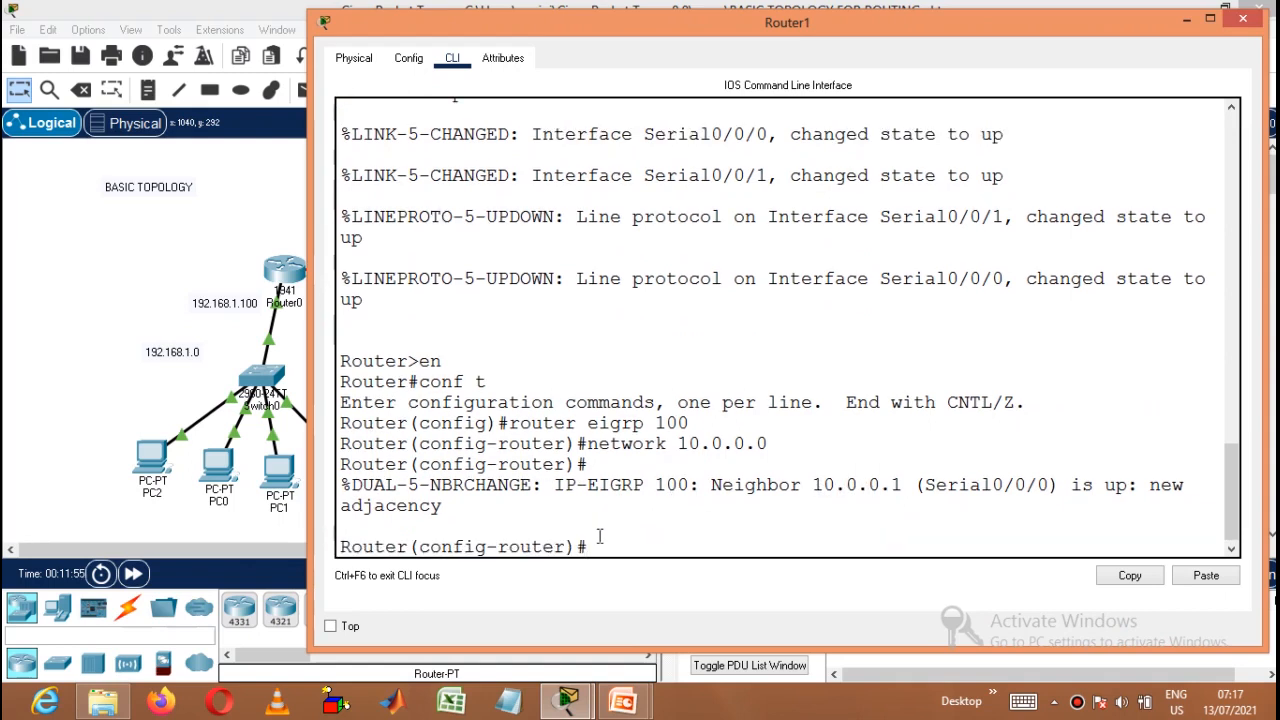
Step: Add network 192.168.2.0 to Router1's EIGRP process
type("network 192.168.2")
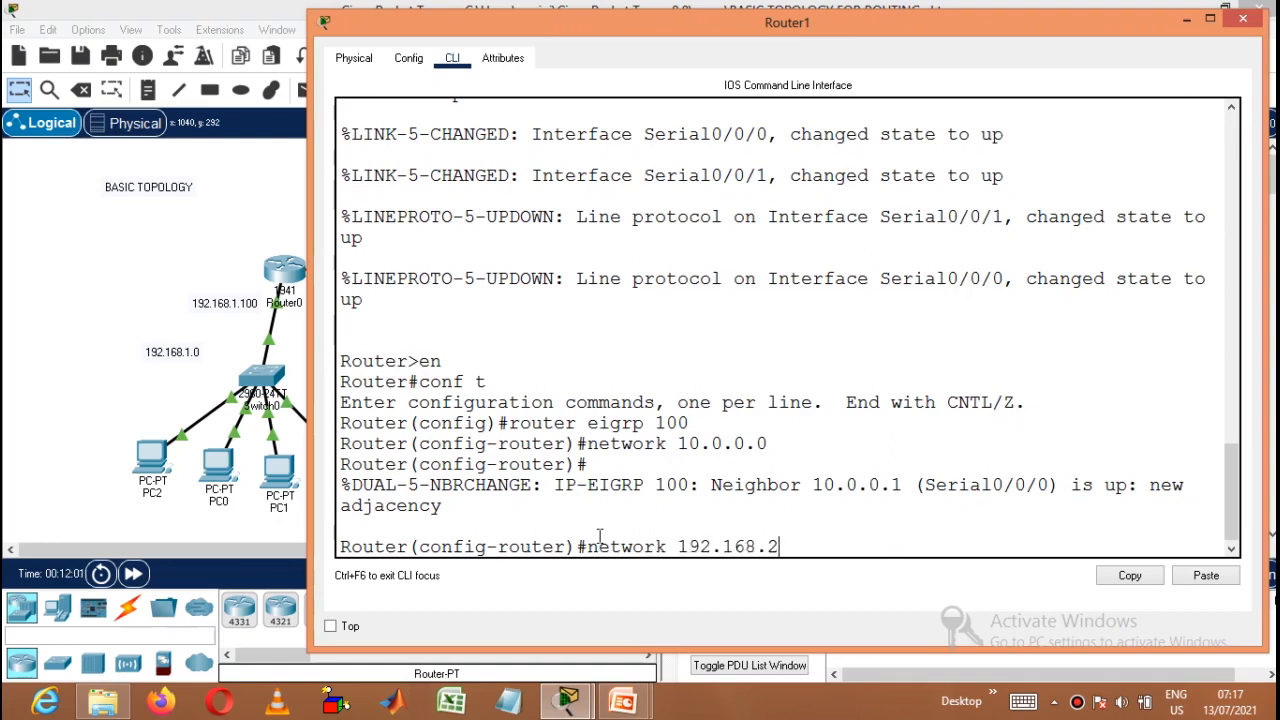
type(".0")
key("Return")
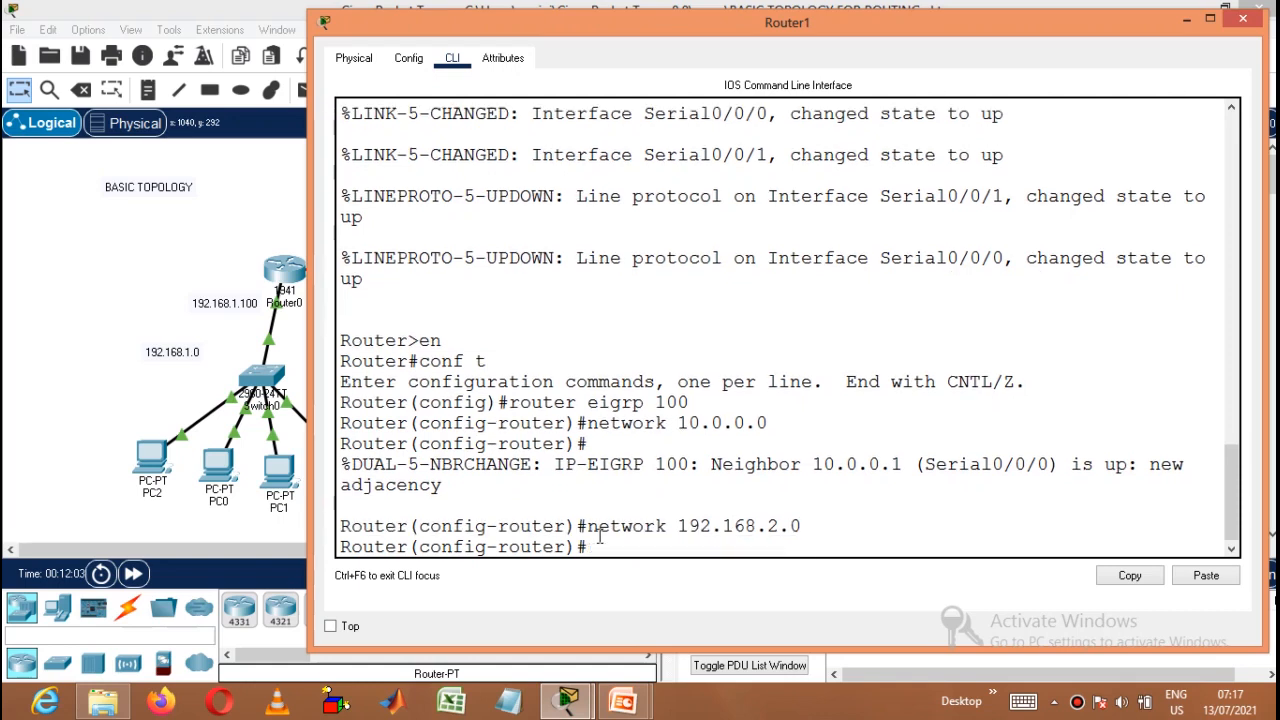
Step: Add network 11.0.0.0 to Router1's EIGRP process, end configuration mode and close the router window
type("network 11")
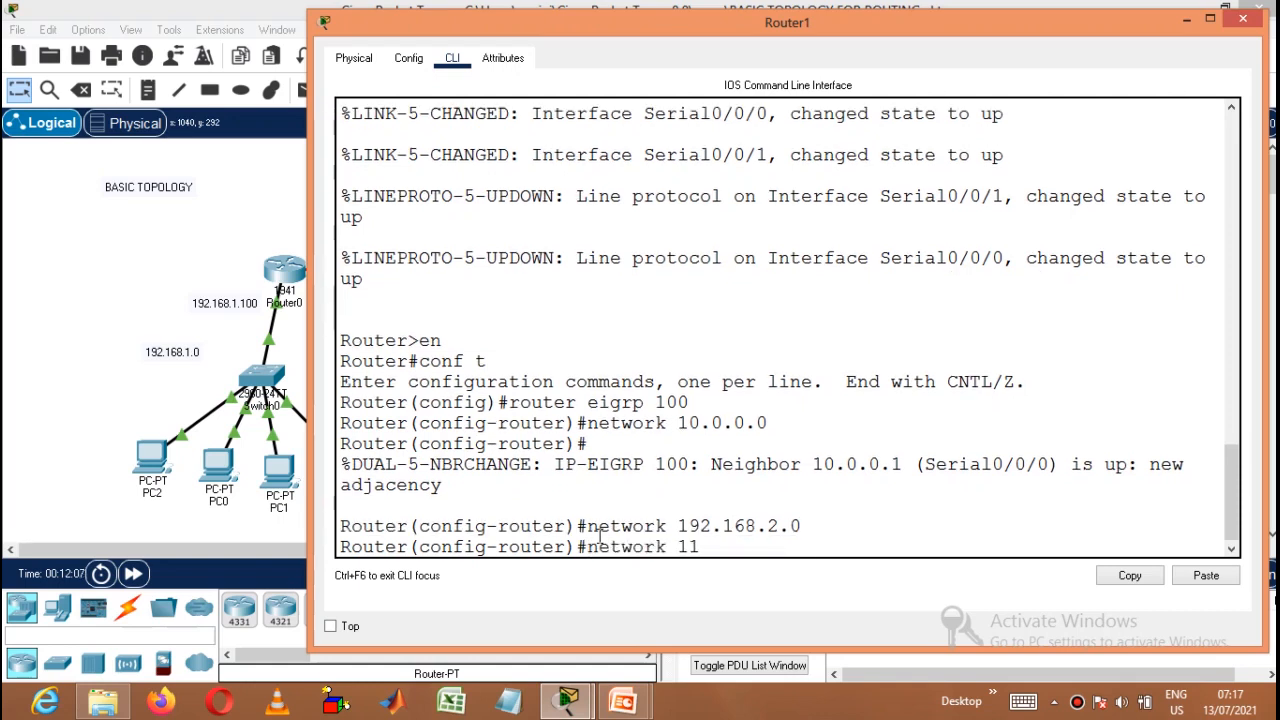
type(".0.0.0")
key("Return")
type("end")
key("Return")
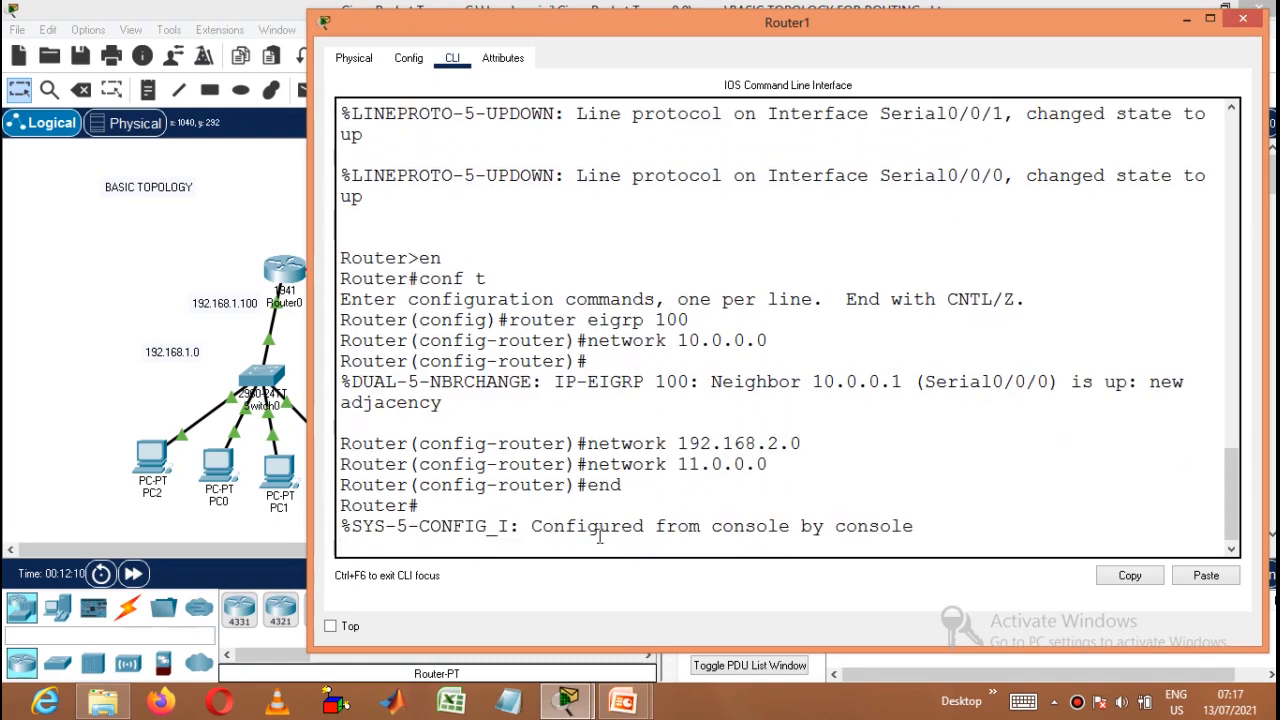
left_click(1244, 22)
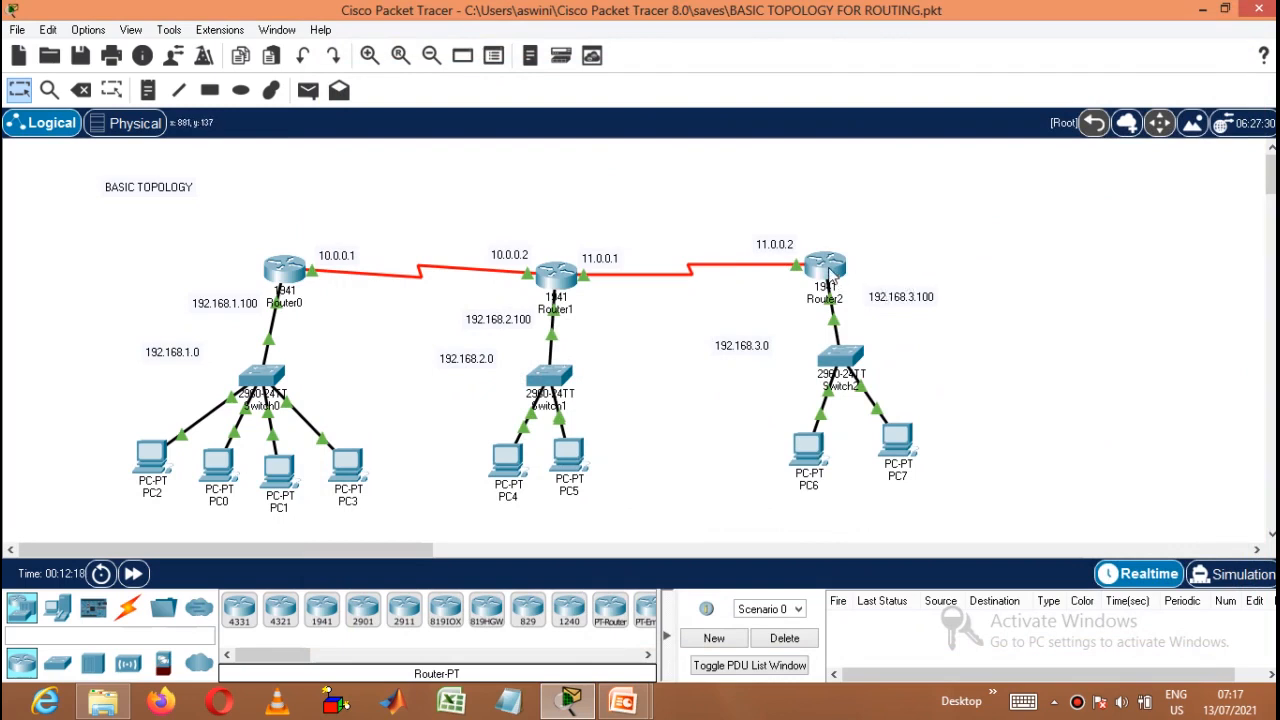
Step: Open Router2's command line and enter global configuration mode with en and conf t
left_click(828, 272)
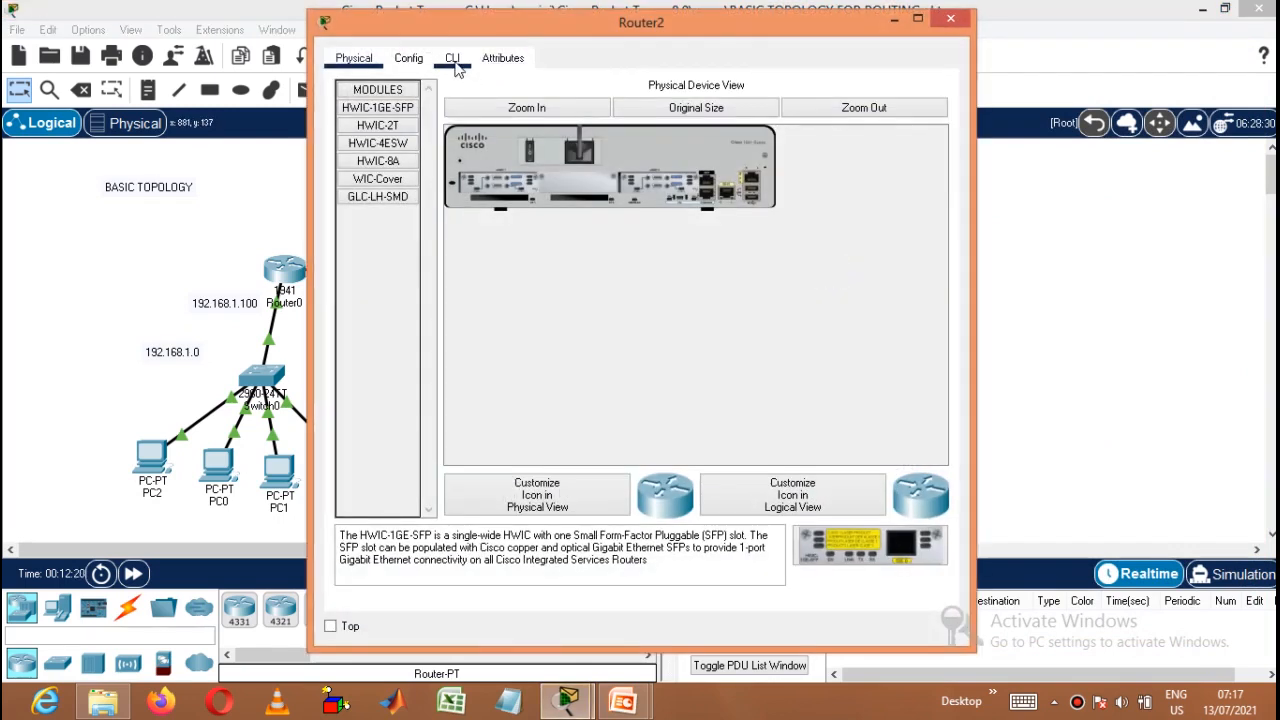
left_click(454, 60)
key("Return")
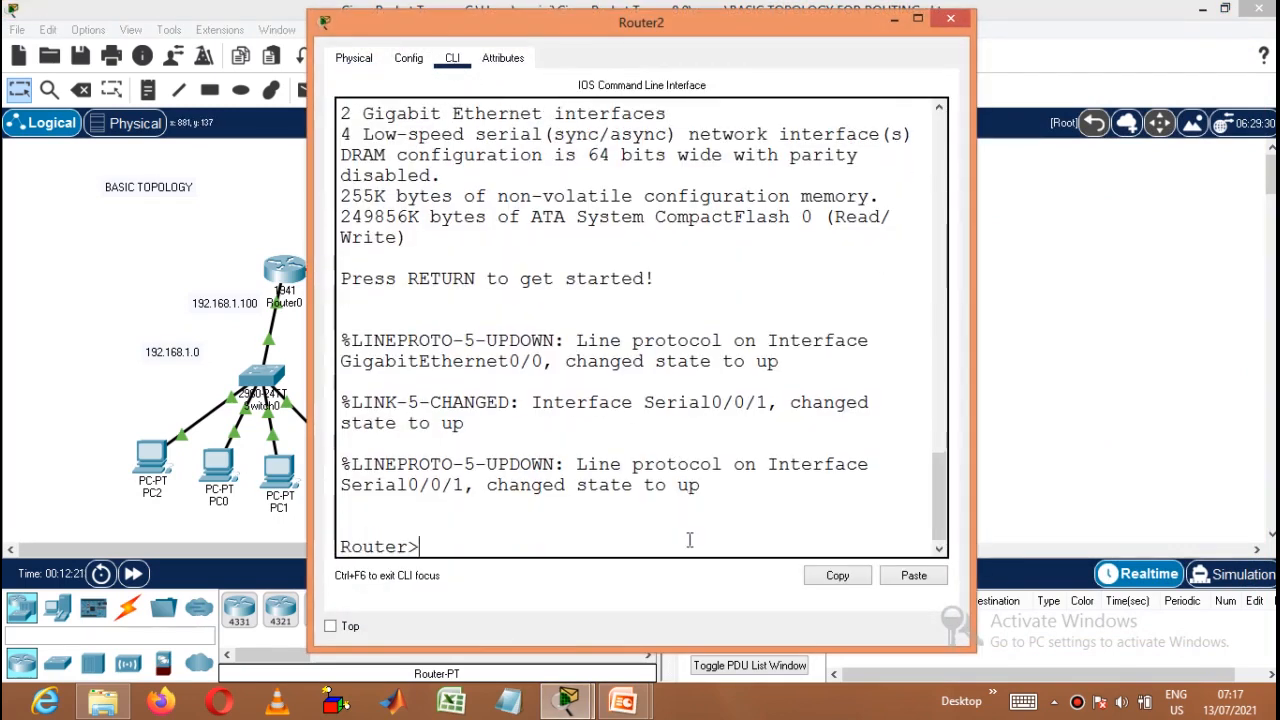
type("en")
key("Return")
type("conf t")
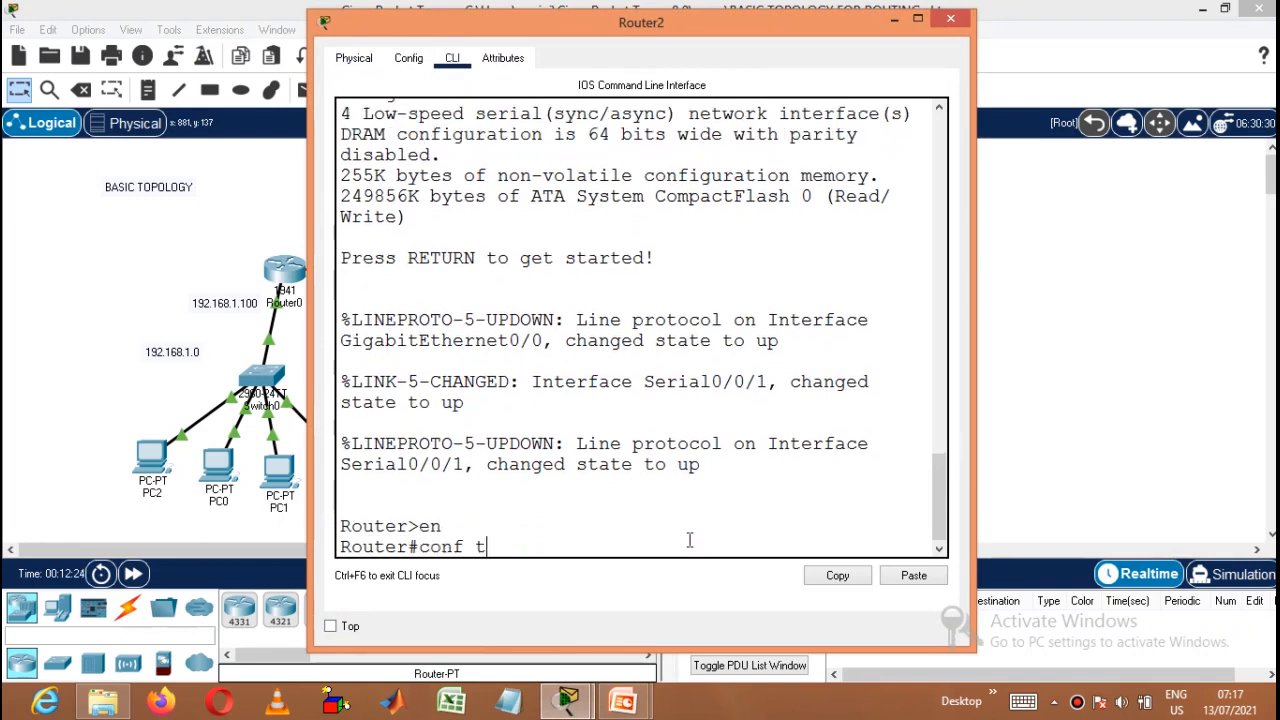
key("Return")
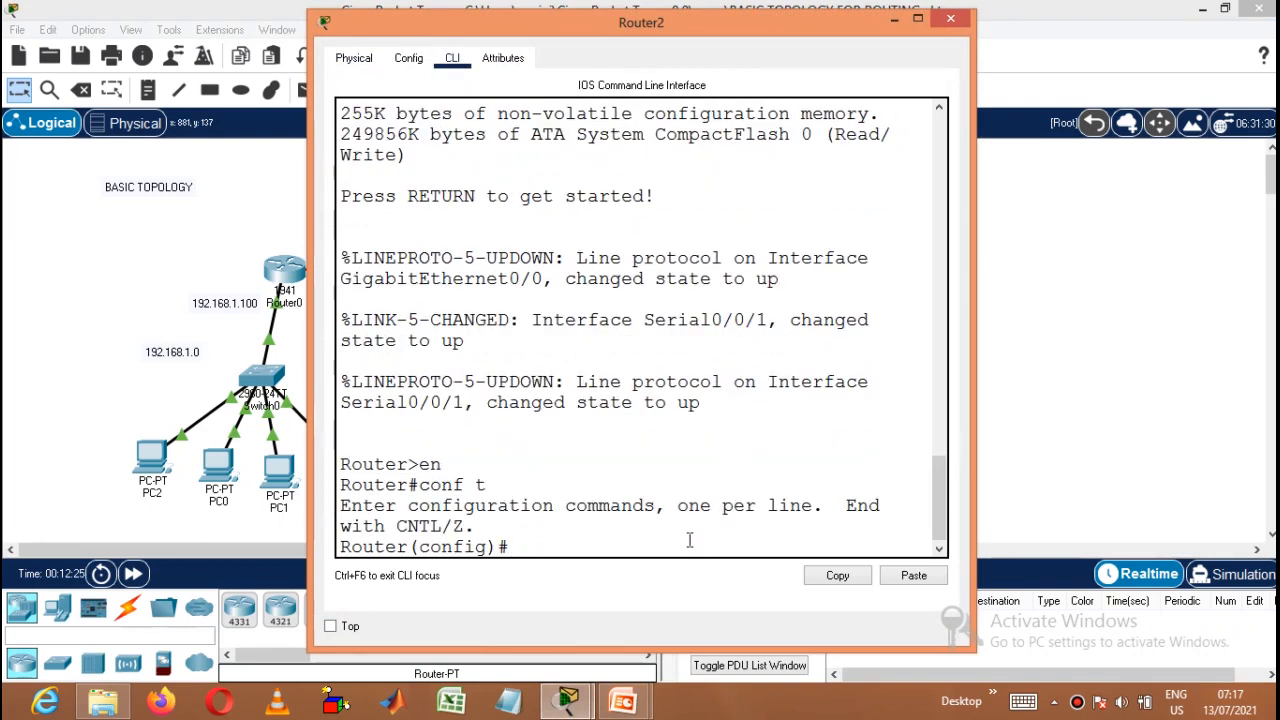
Step: Start EIGRP on Router2 with autonomous system number 100
type("router eigrp")
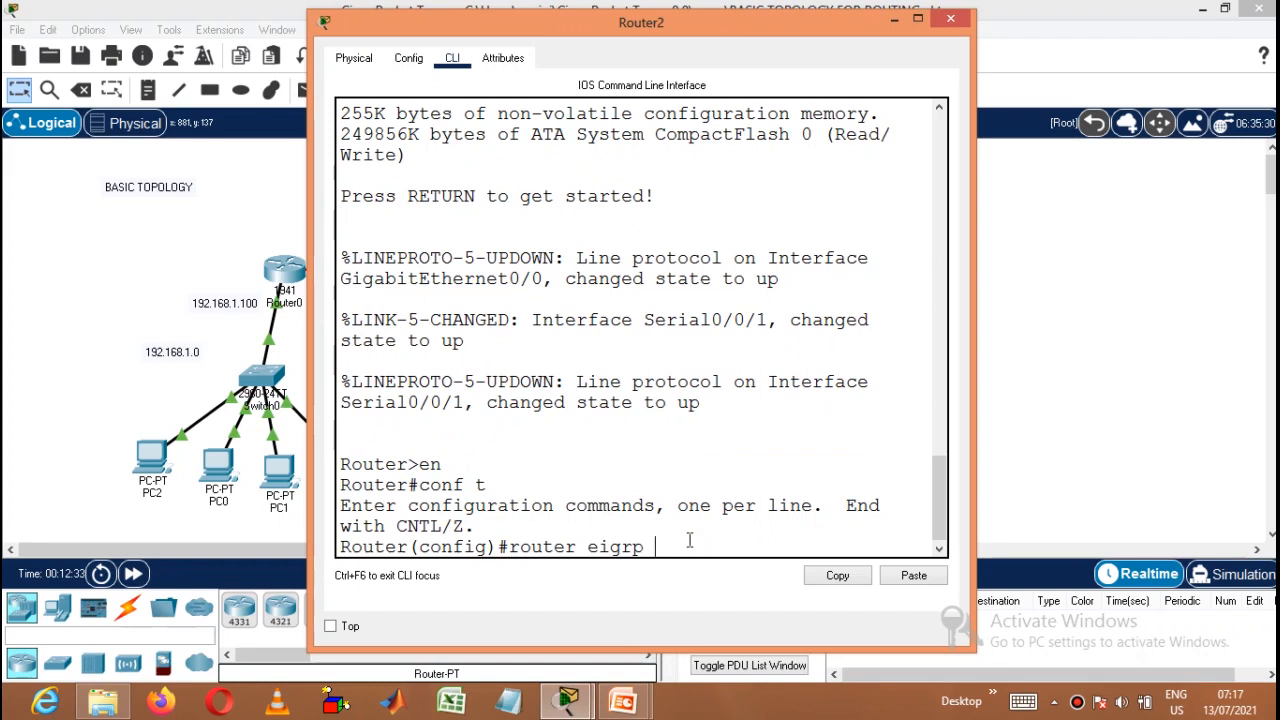
type(" 100")
key("Return")
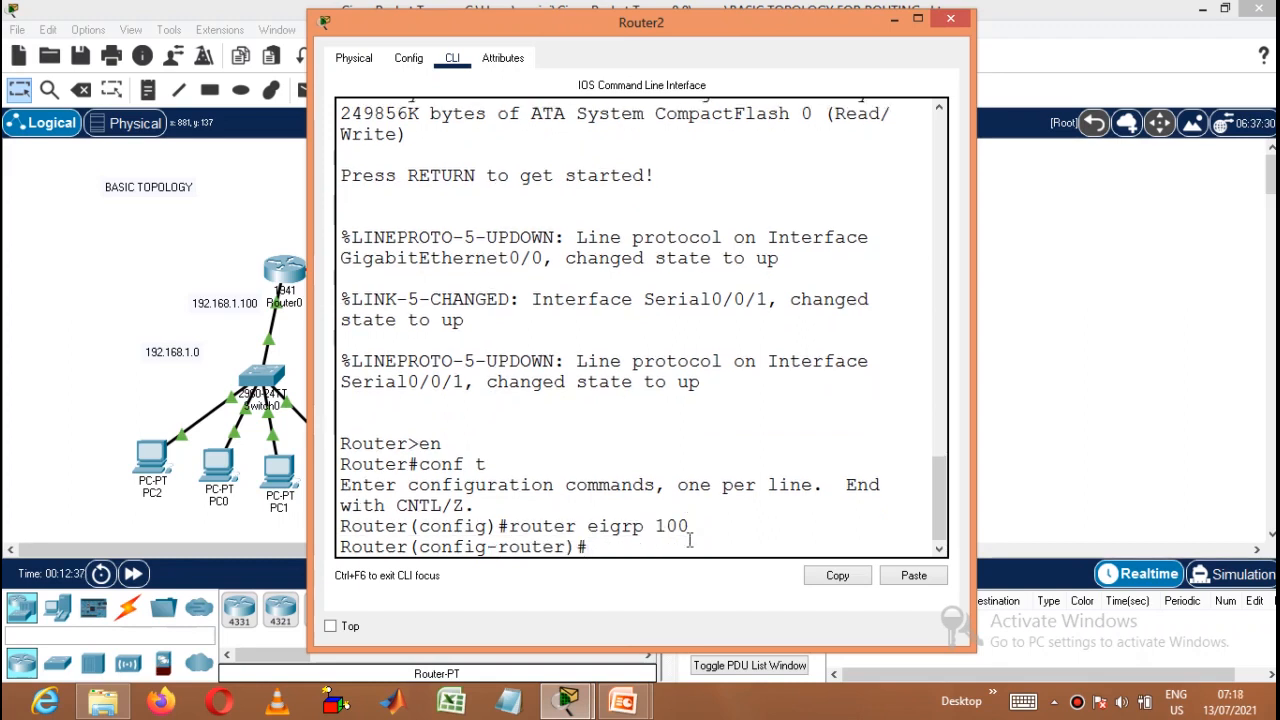
Step: Add network 192.168.3.0 to Router2's EIGRP process
type("network 1")
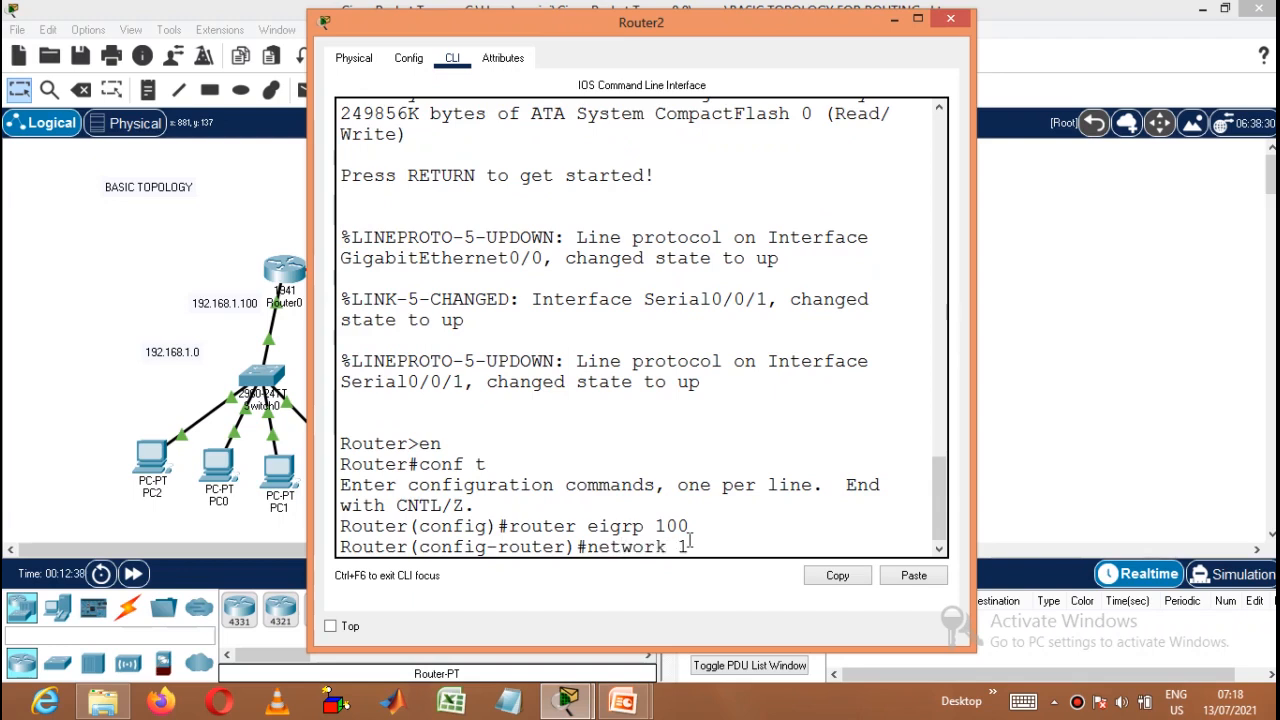
type("92.168.3.0")
key("Return")
Step: Add network 11.0.0.0 to Router2's EIGRP process and widen the router window
type("netow")
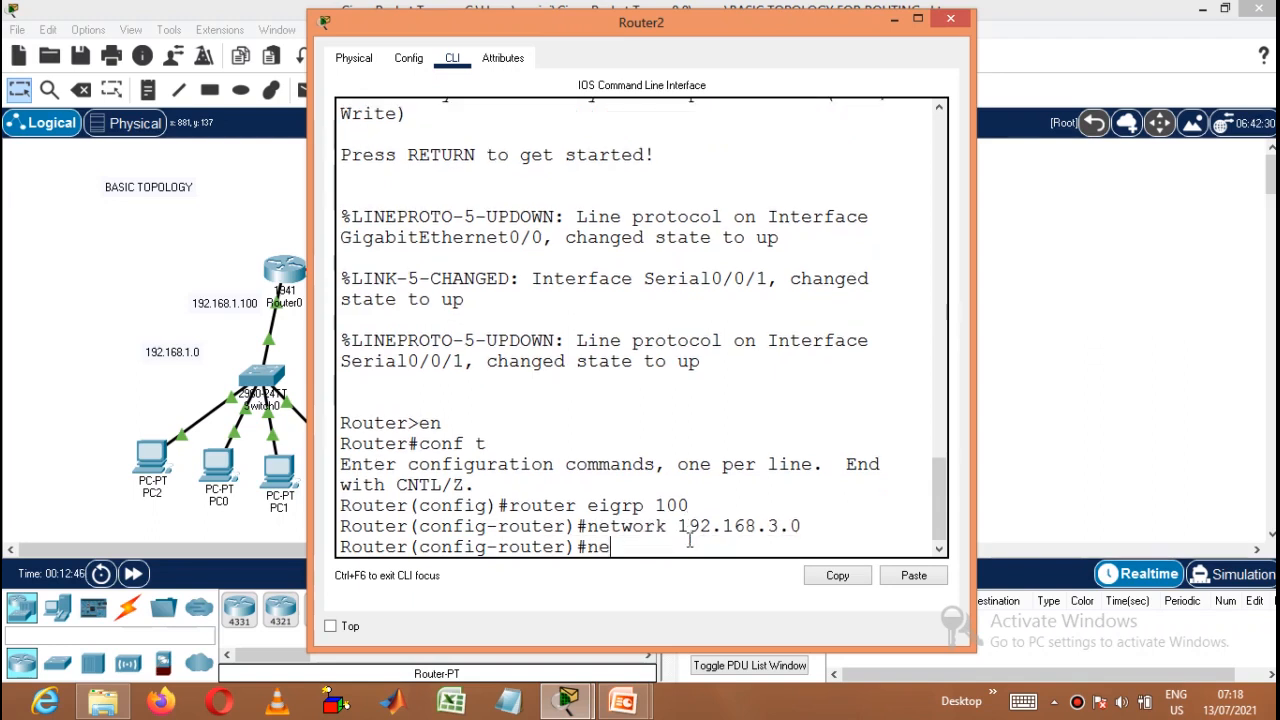
key("BackSpace")
type("work 11.0.0.")
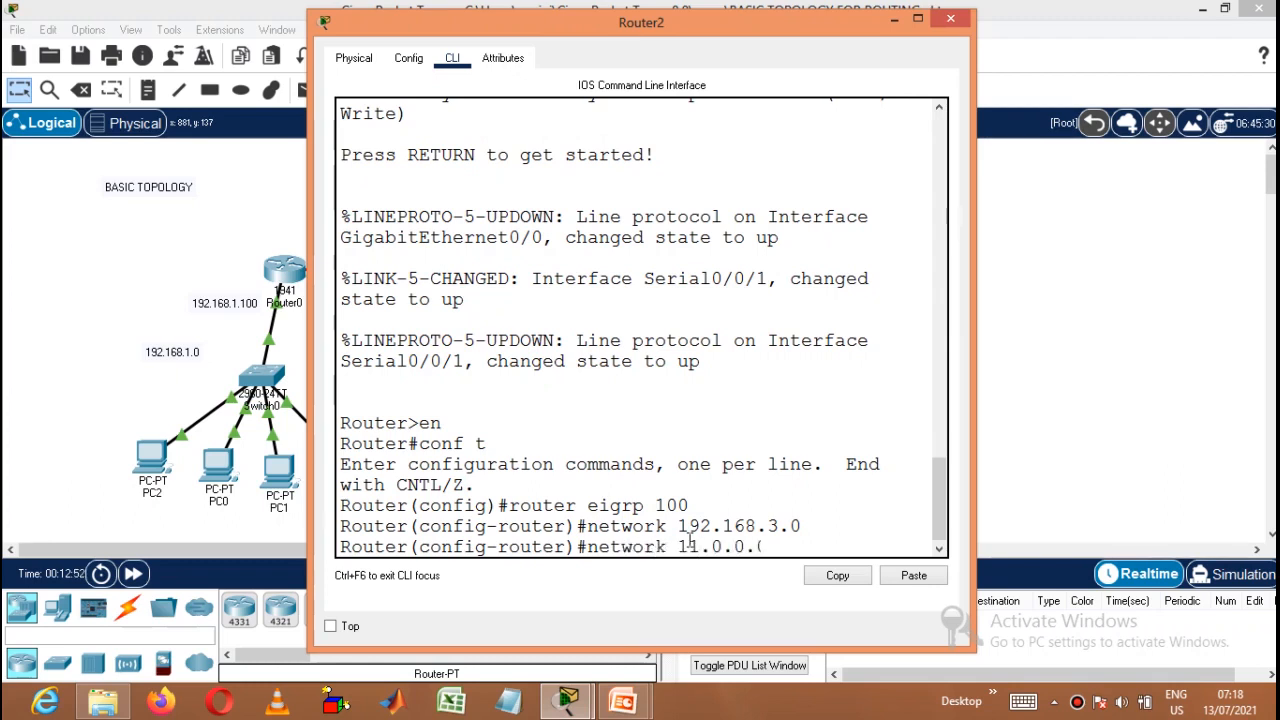
type("0")
key("Return")
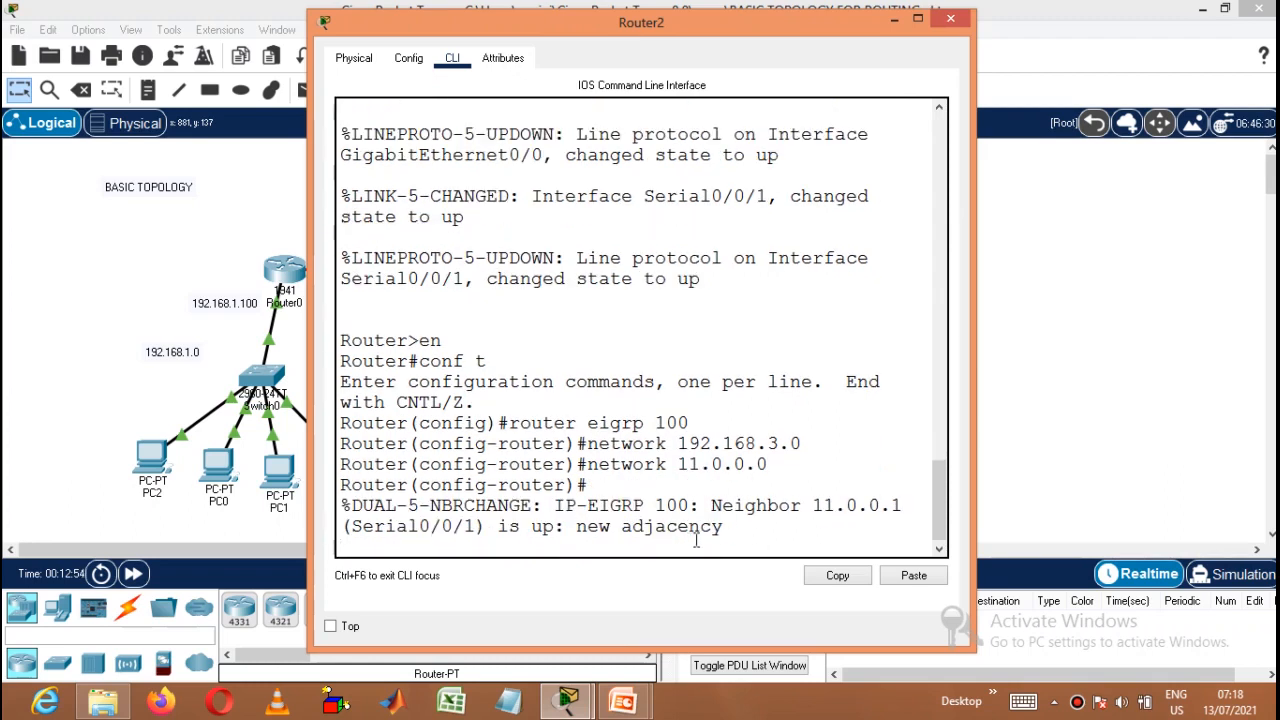
left_click_drag(976, 486, 1266, 486)
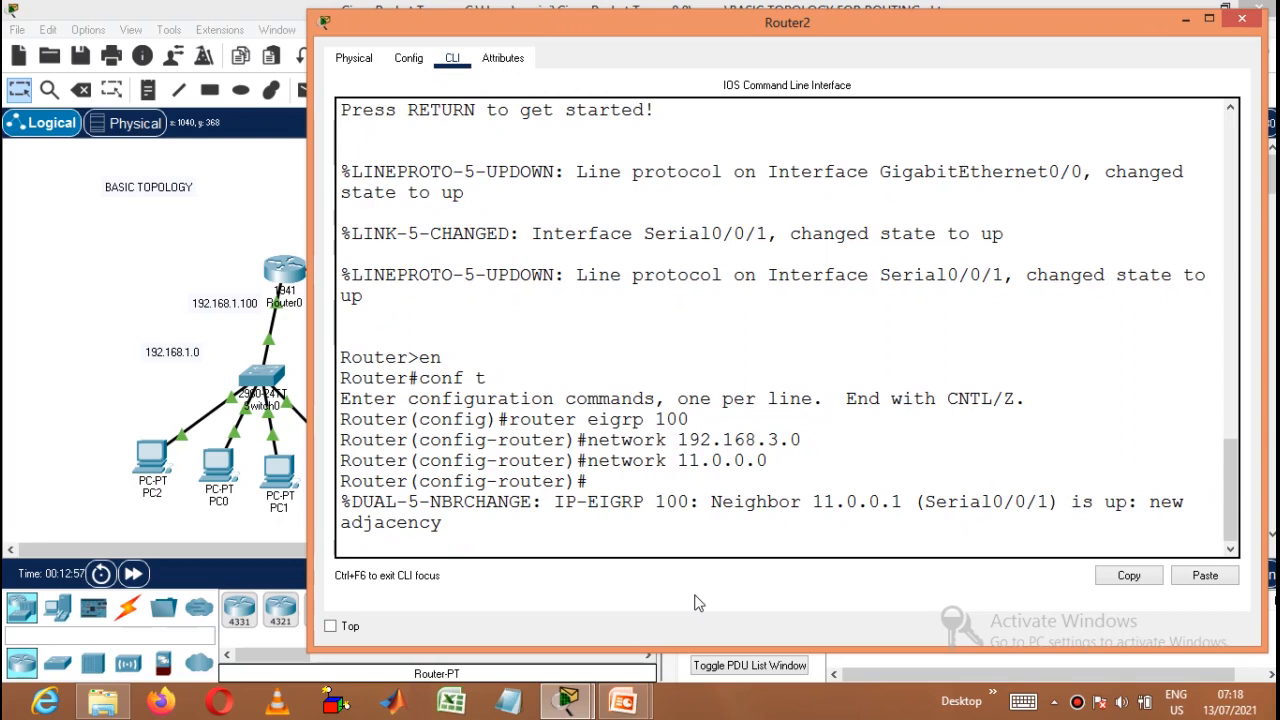
key("Return")
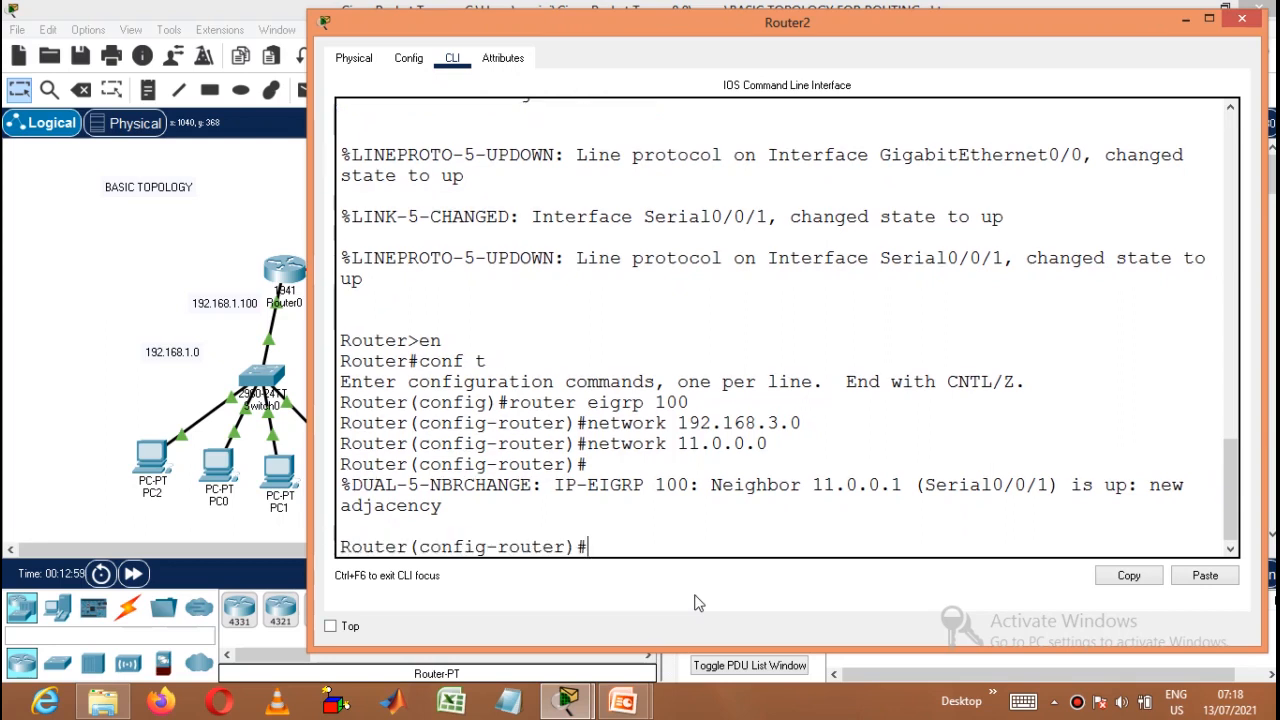
Step: End configuration mode on Router2 and close its window
type("end")
key("Return")
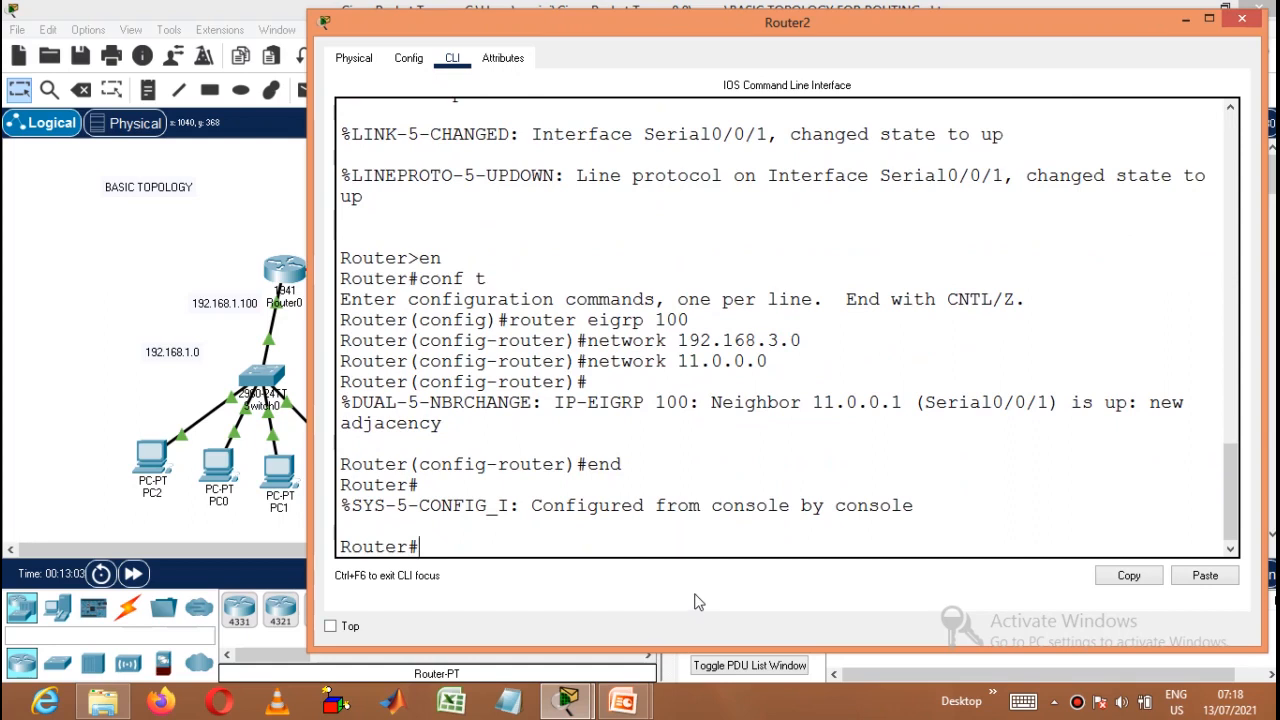
left_click(1240, 20)
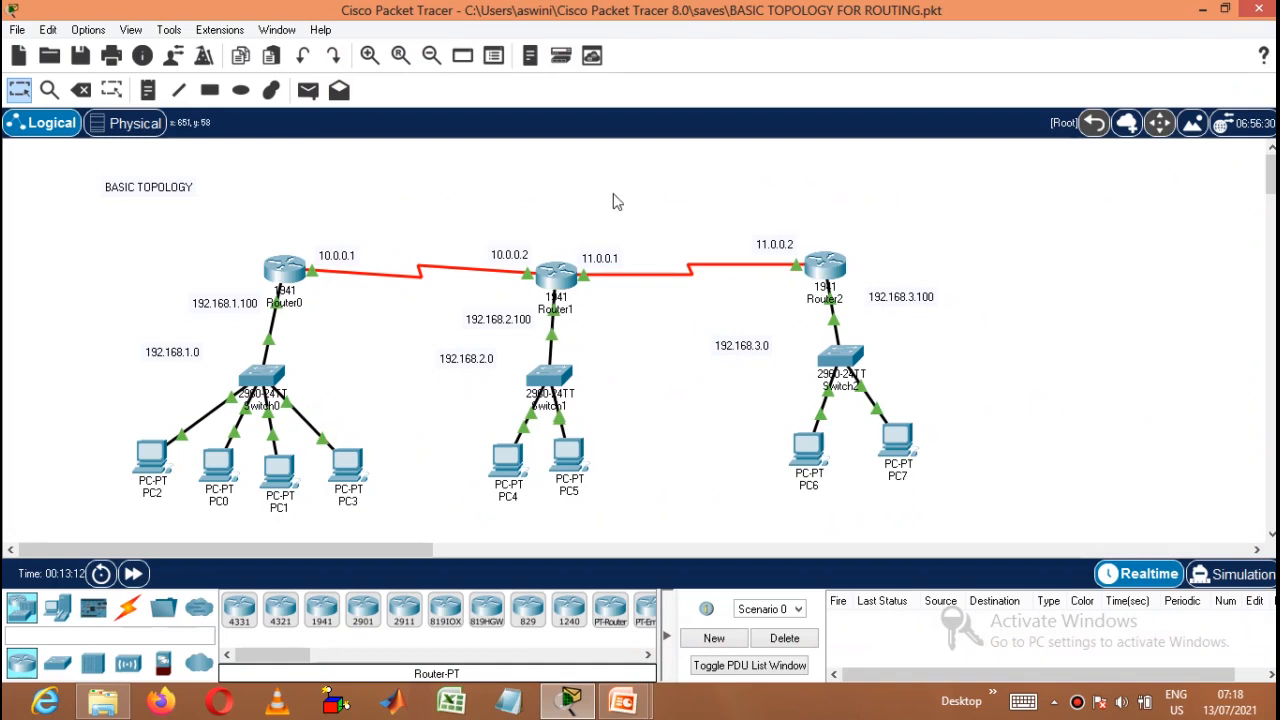
Step: Open the Command Prompt on PC2 in the 192.168.1.0 network
left_click(152, 466)
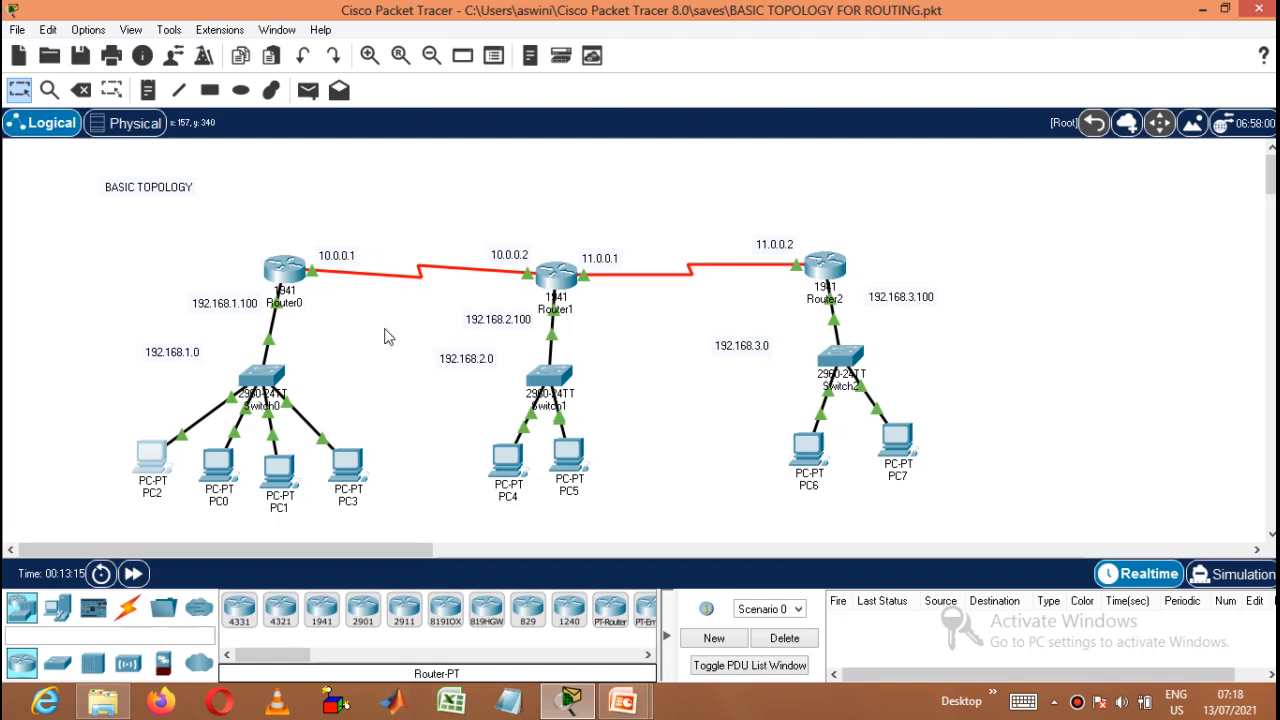
left_click(150, 458)
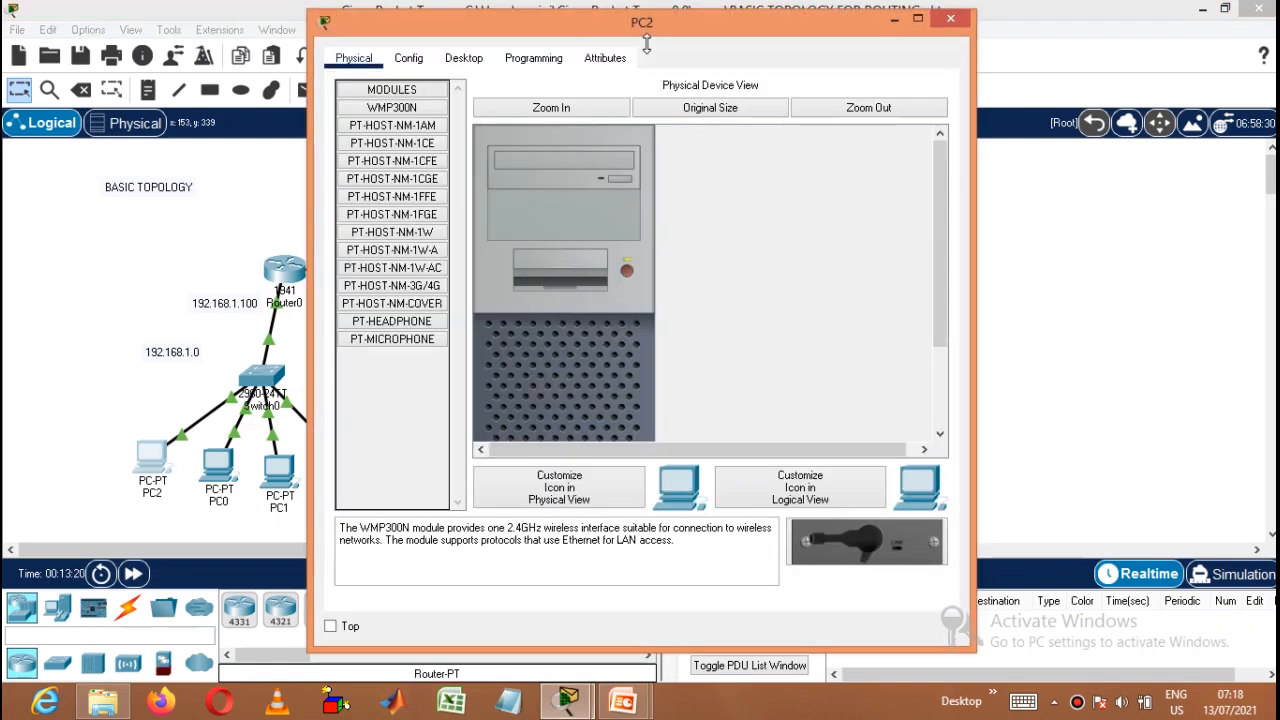
left_click(463, 58)
left_click(757, 142)
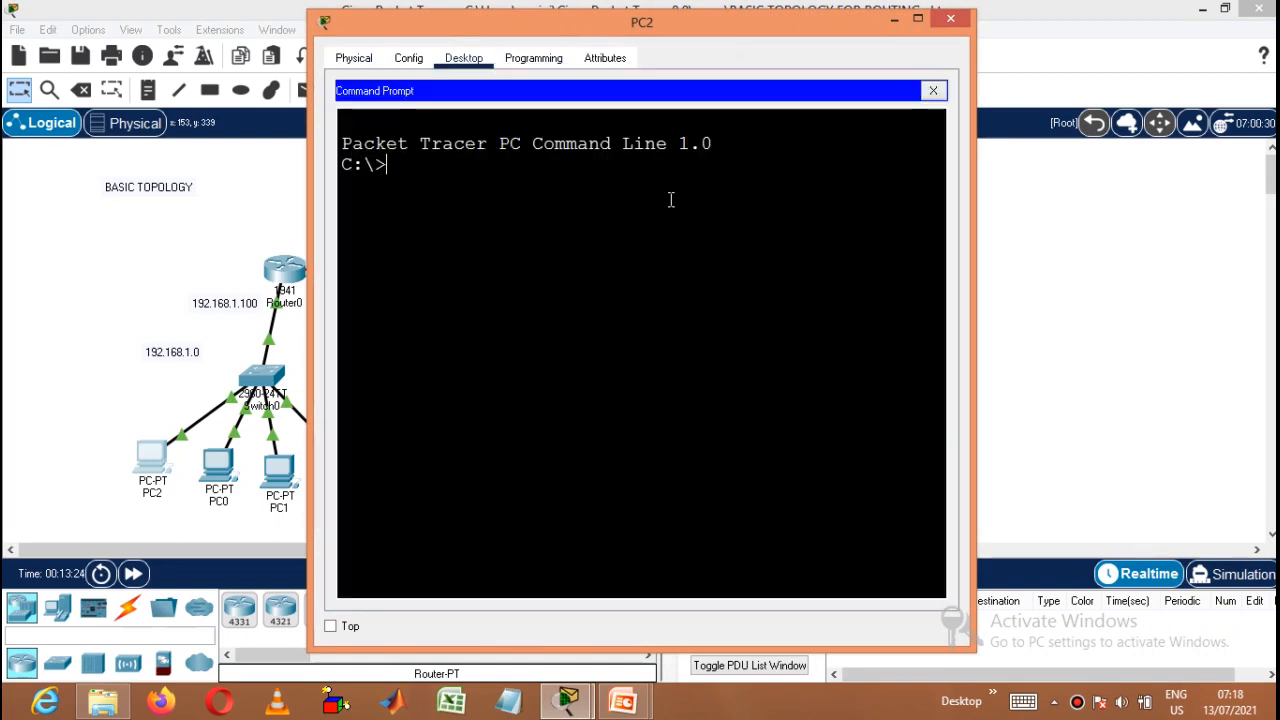
type("ping")
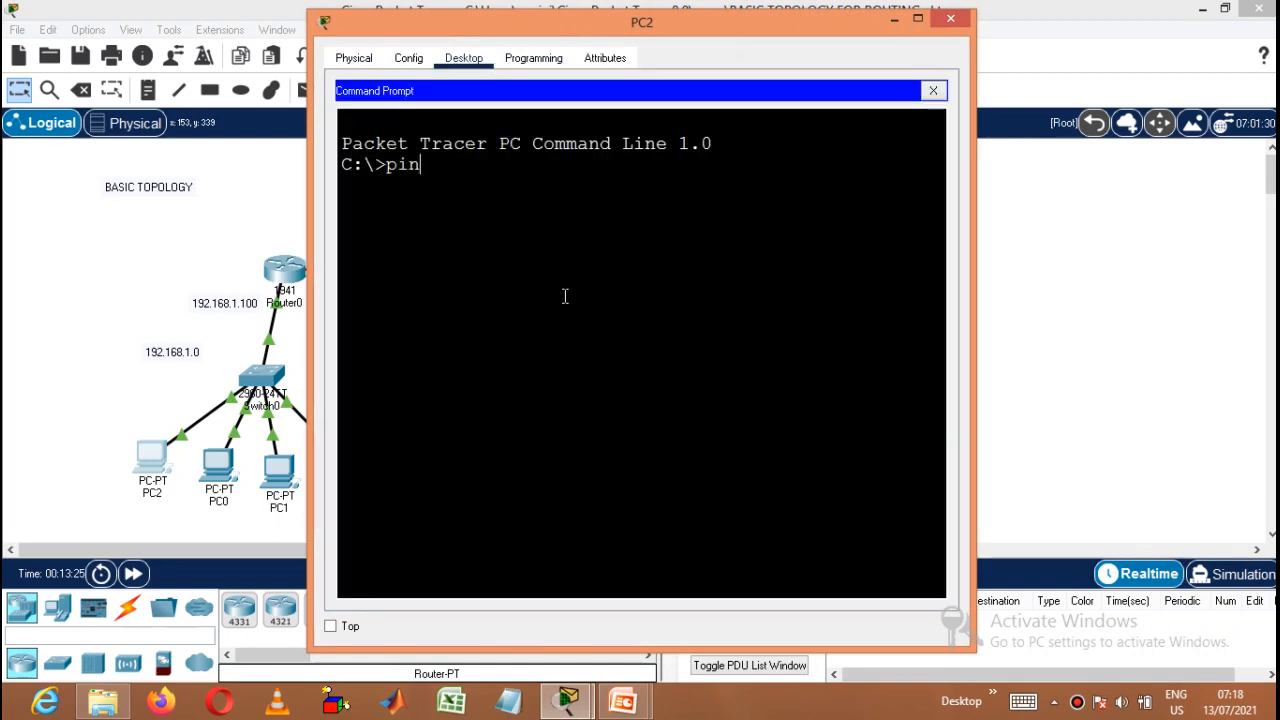
key("BackSpace")
key("BackSpace")
key("BackSpace")
key("BackSpace")
key("BackSpace")
Step: Display PC2's IP configuration with ipconfig and widen the window to read it
type("ipconfig")
key("Return")
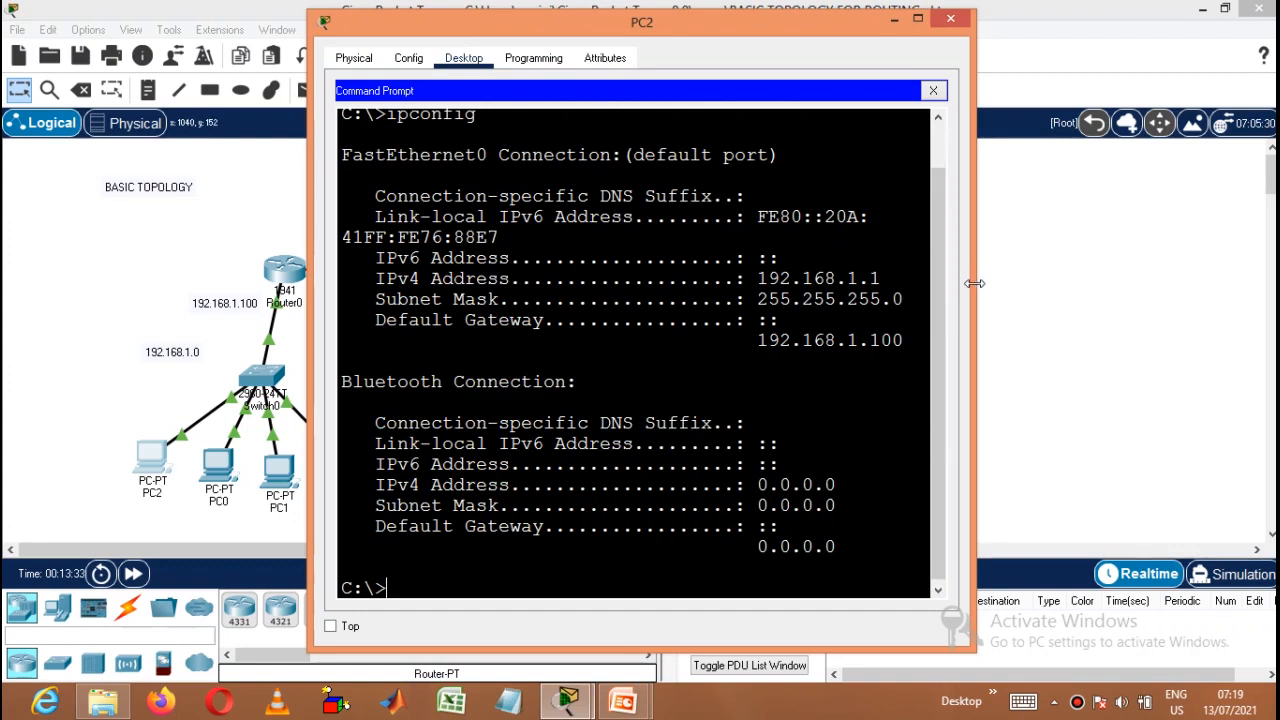
left_click_drag(975, 284, 1275, 200)
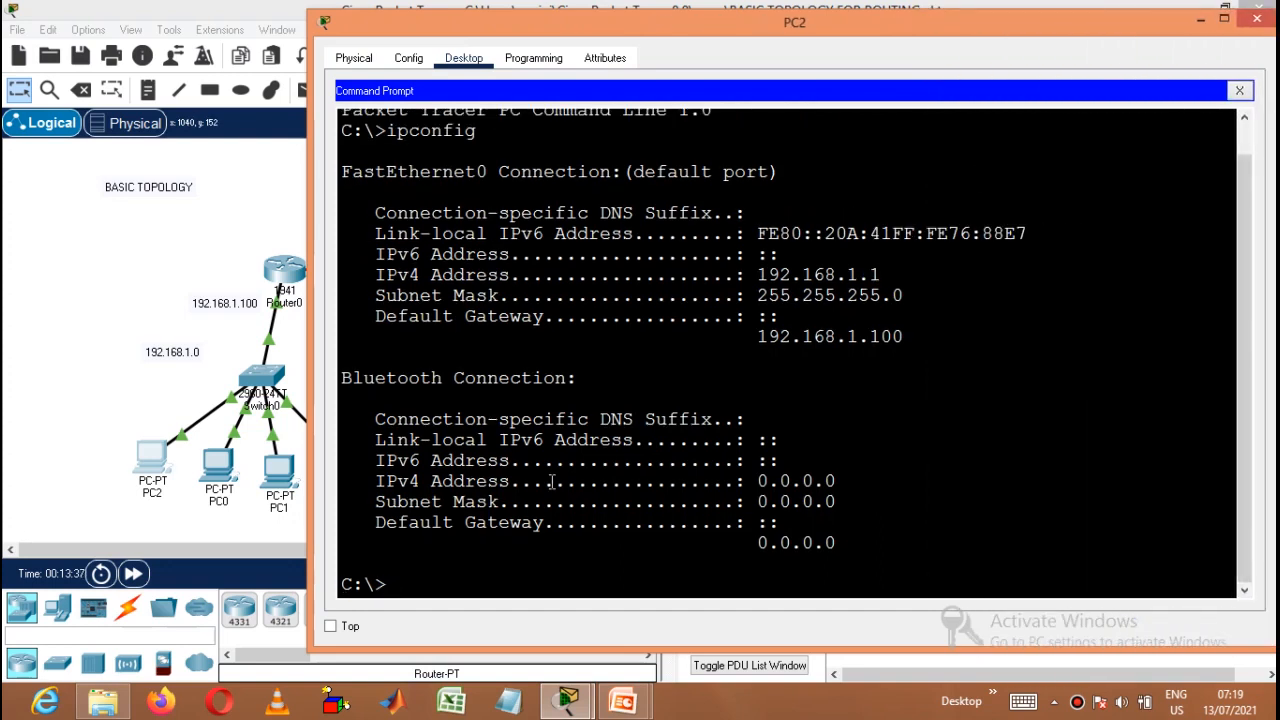
Step: Ping 192.168.2.1 from PC2 to test connectivity to Router1's LAN
type("ping 192.168")
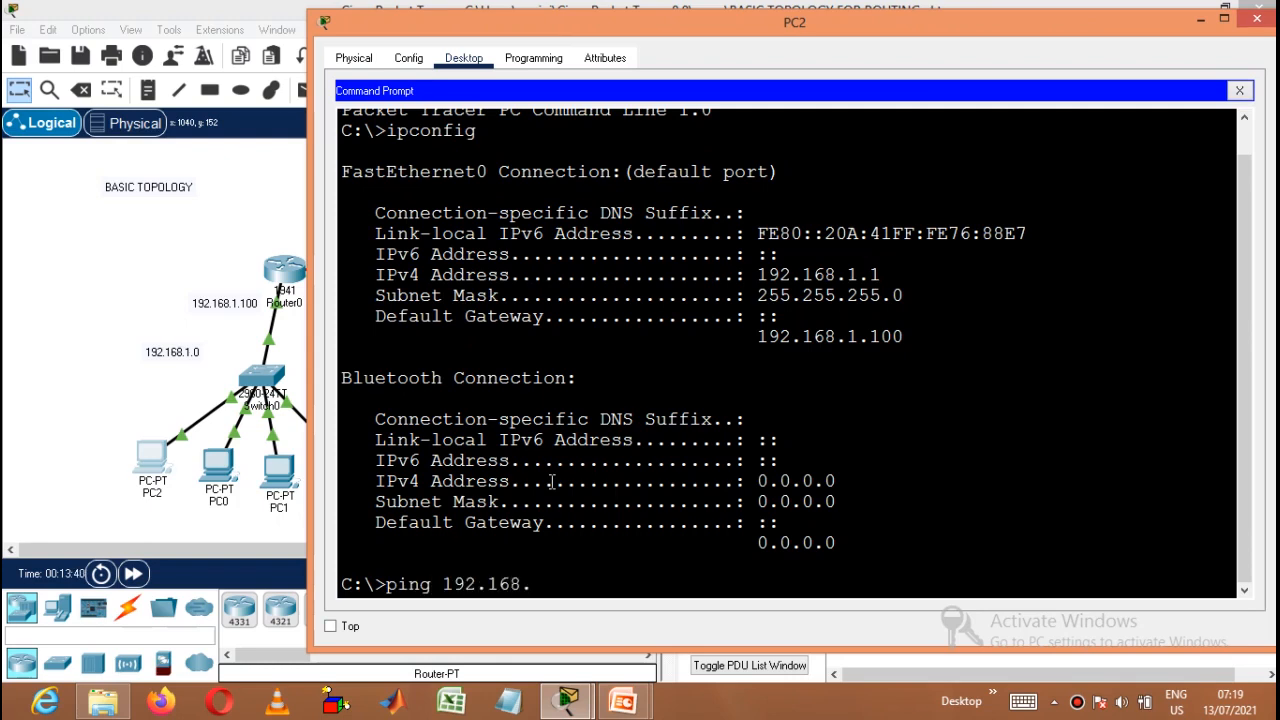
type(".2.1")
key("Return")
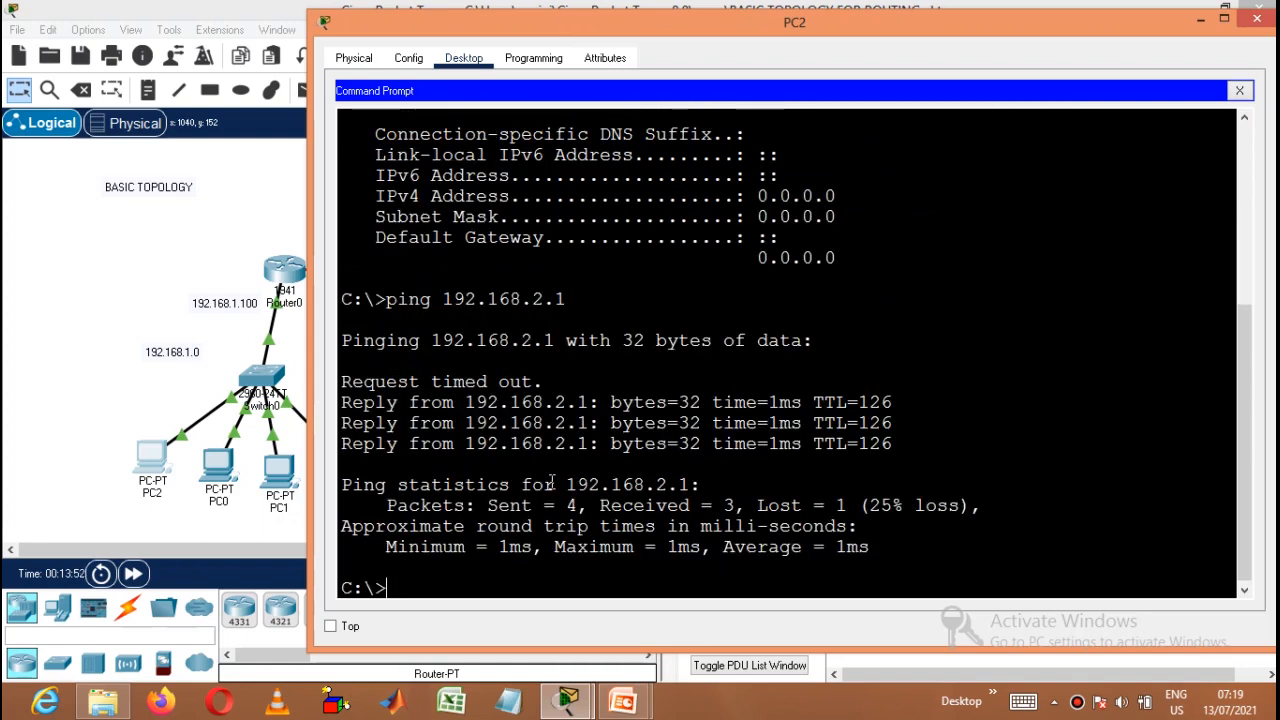
Step: Ping 192.168.3.1 from PC2 to test connectivity to Router2's LAN, and close the PC window
type("ping 192.168.")
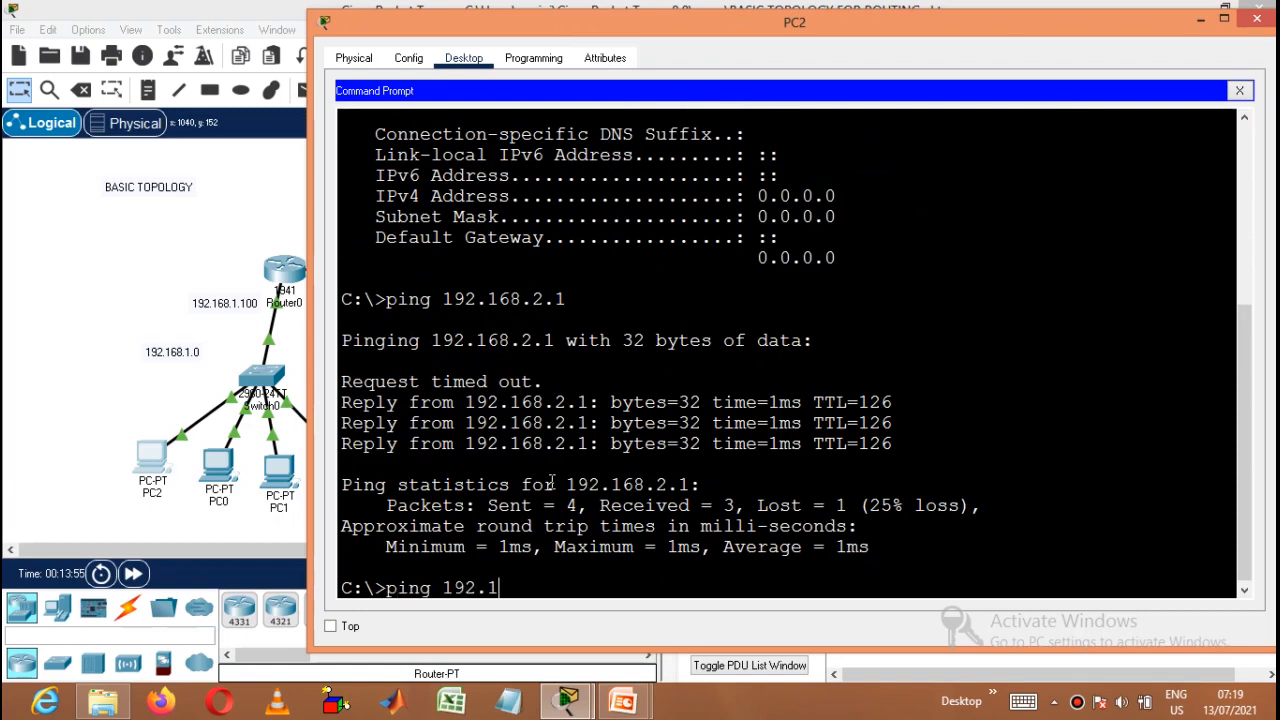
type("3.1")
key("Return")
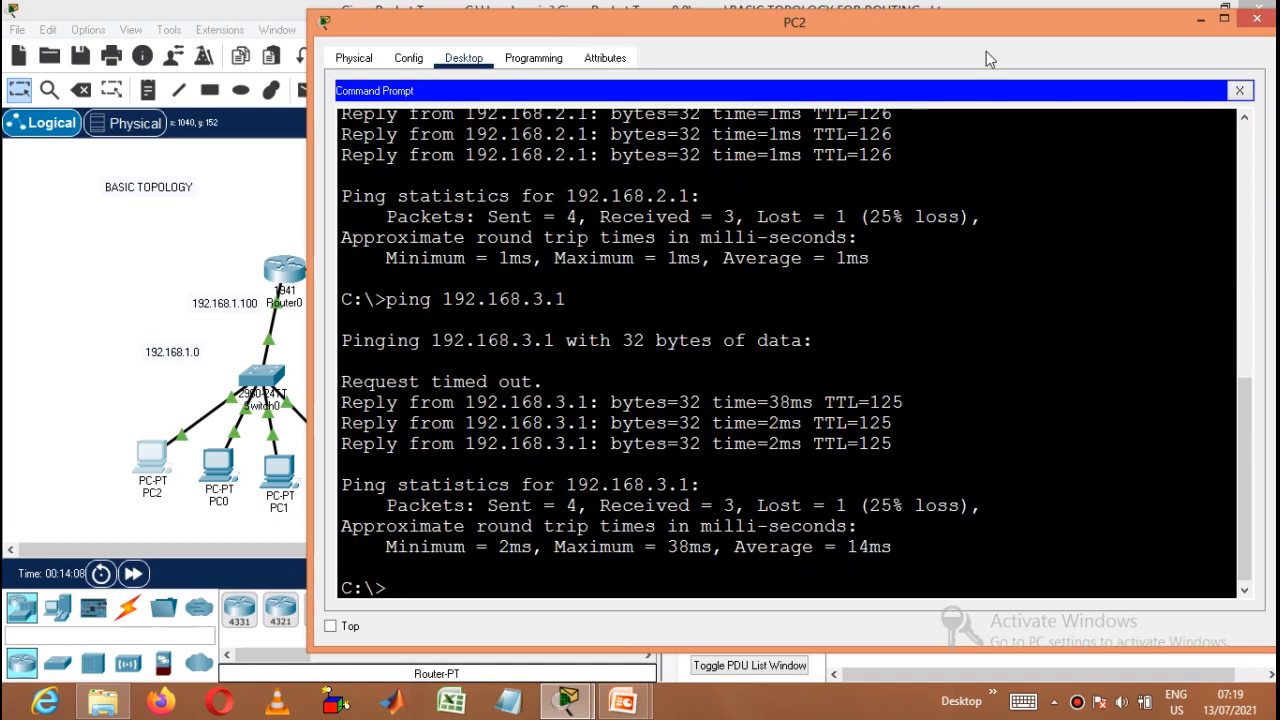
left_click(1257, 18)
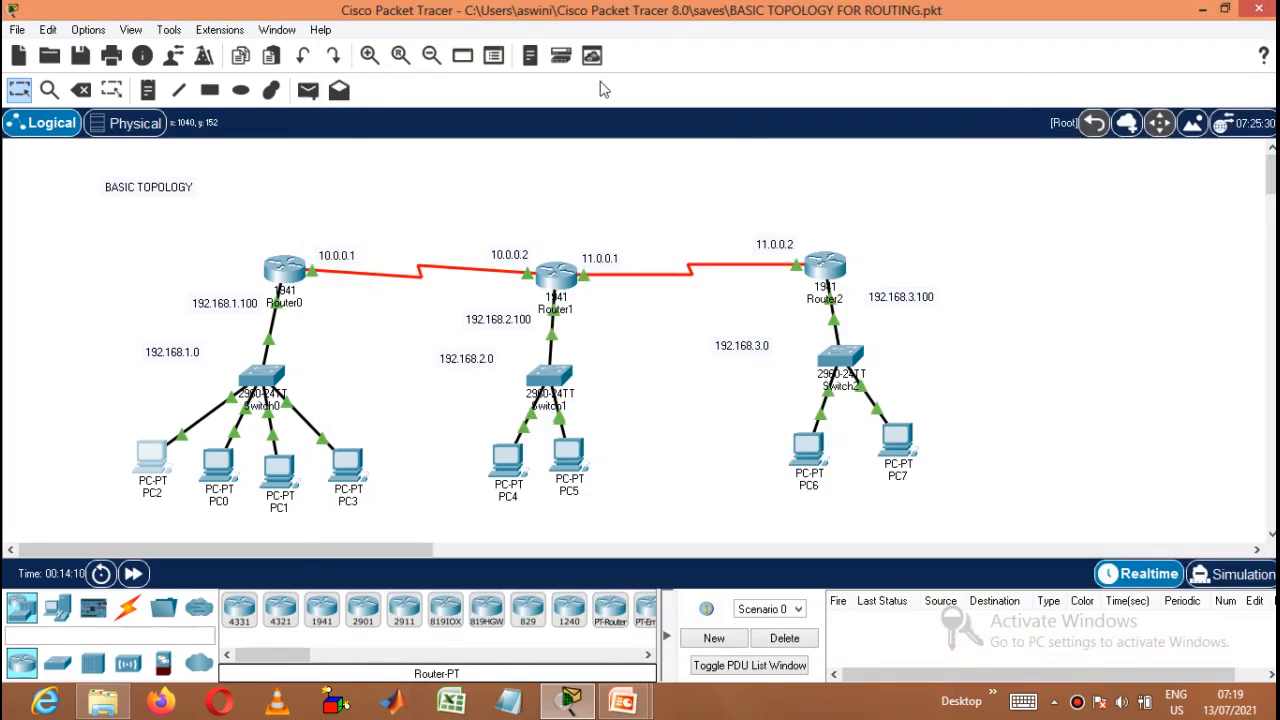
Step: Send a simple PDU from PC2 to PC4 and another one from PC2 to PC6
left_click(307, 90)
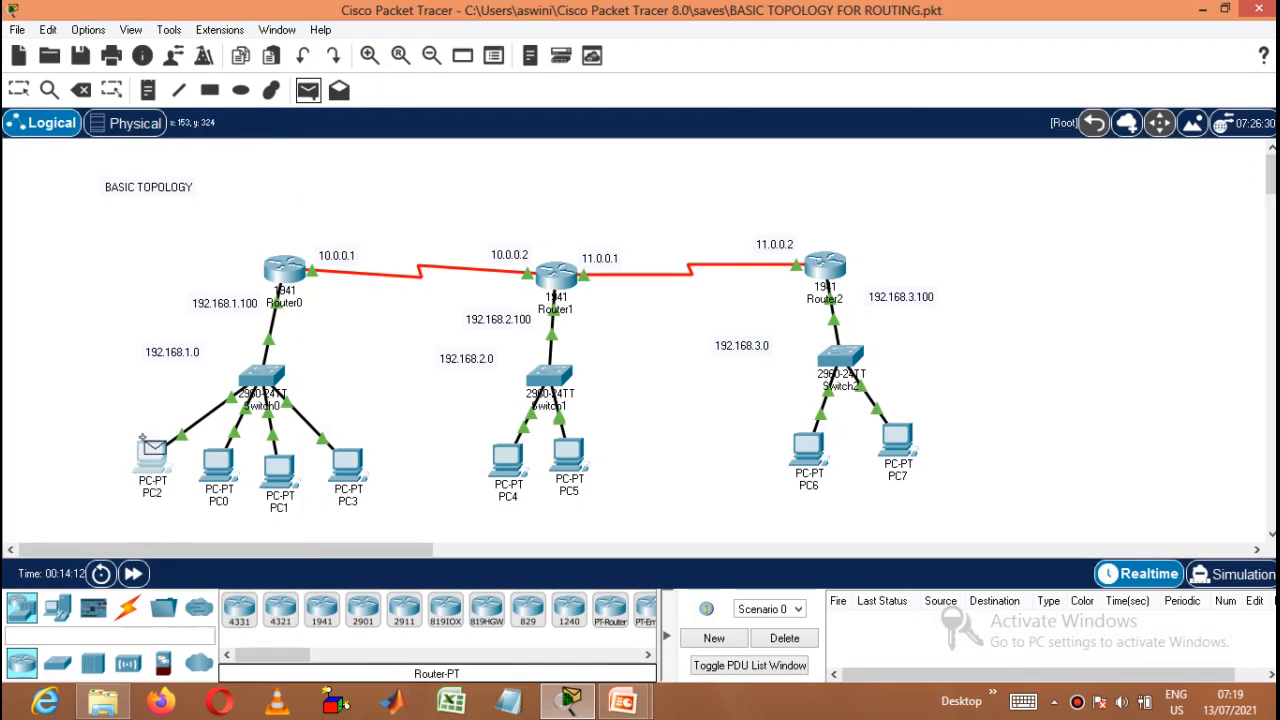
left_click(150, 450)
left_click(507, 462)
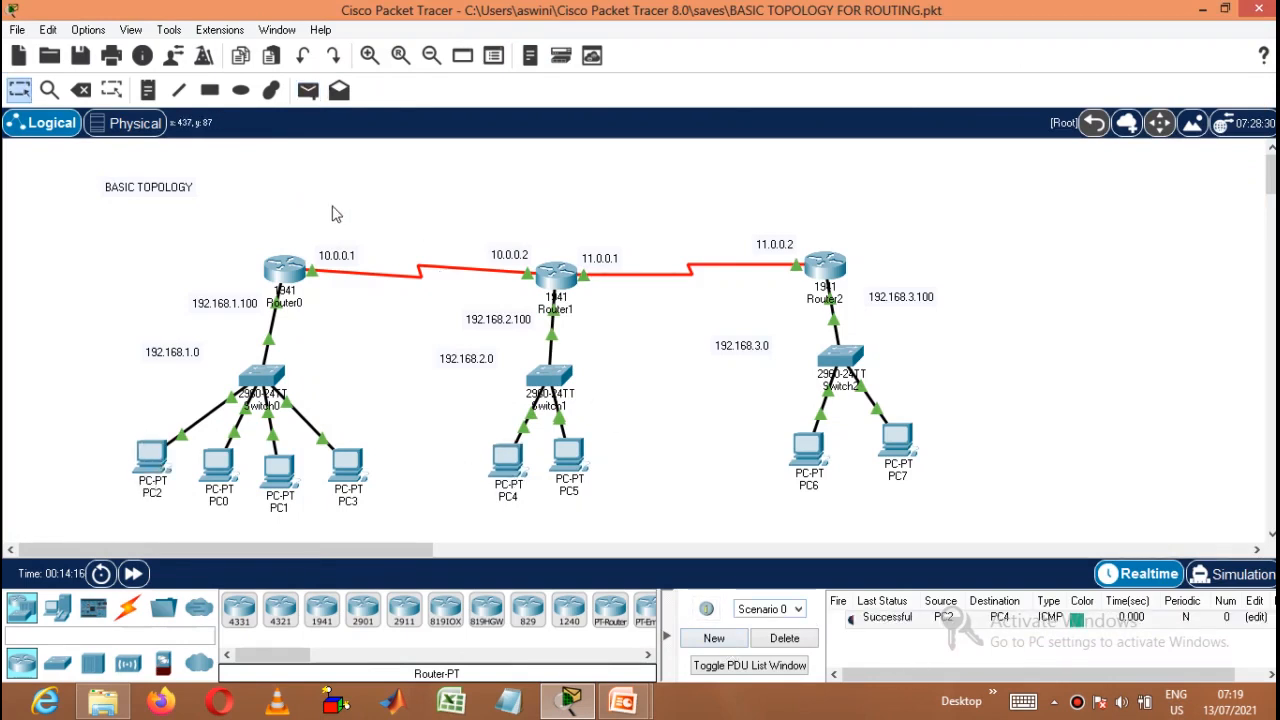
left_click(307, 90)
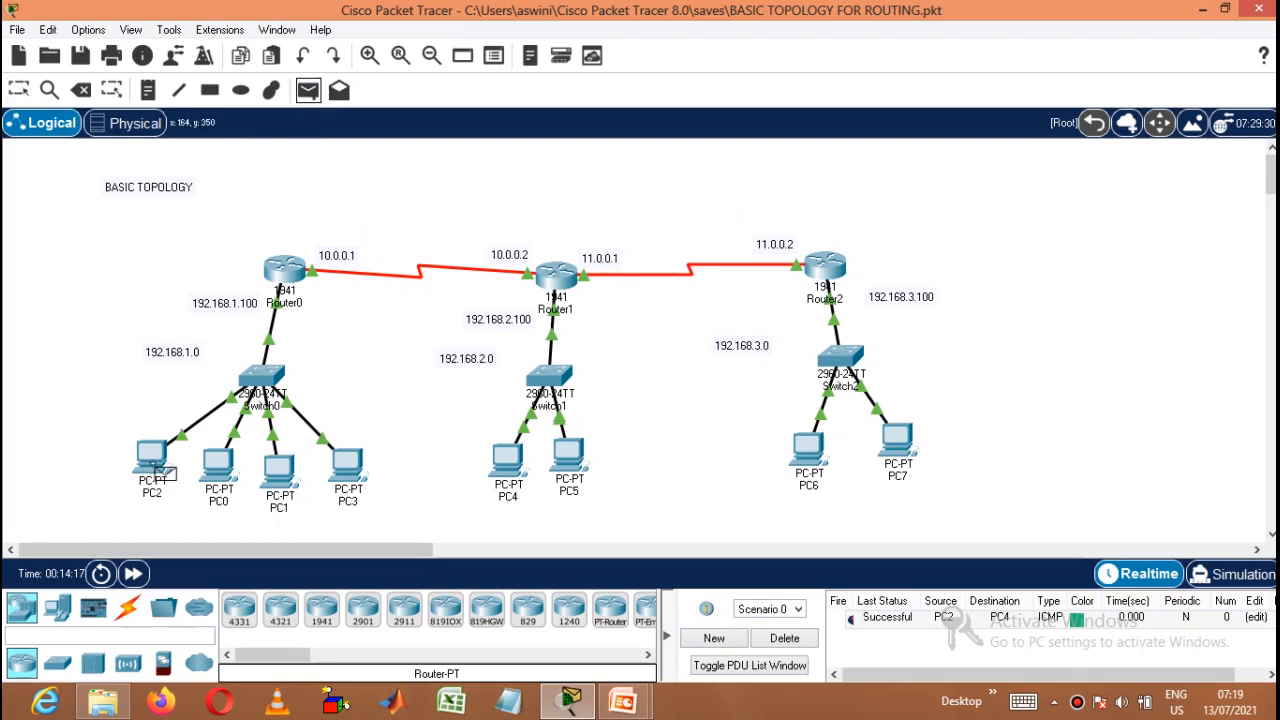
left_click(158, 468)
left_click(808, 474)
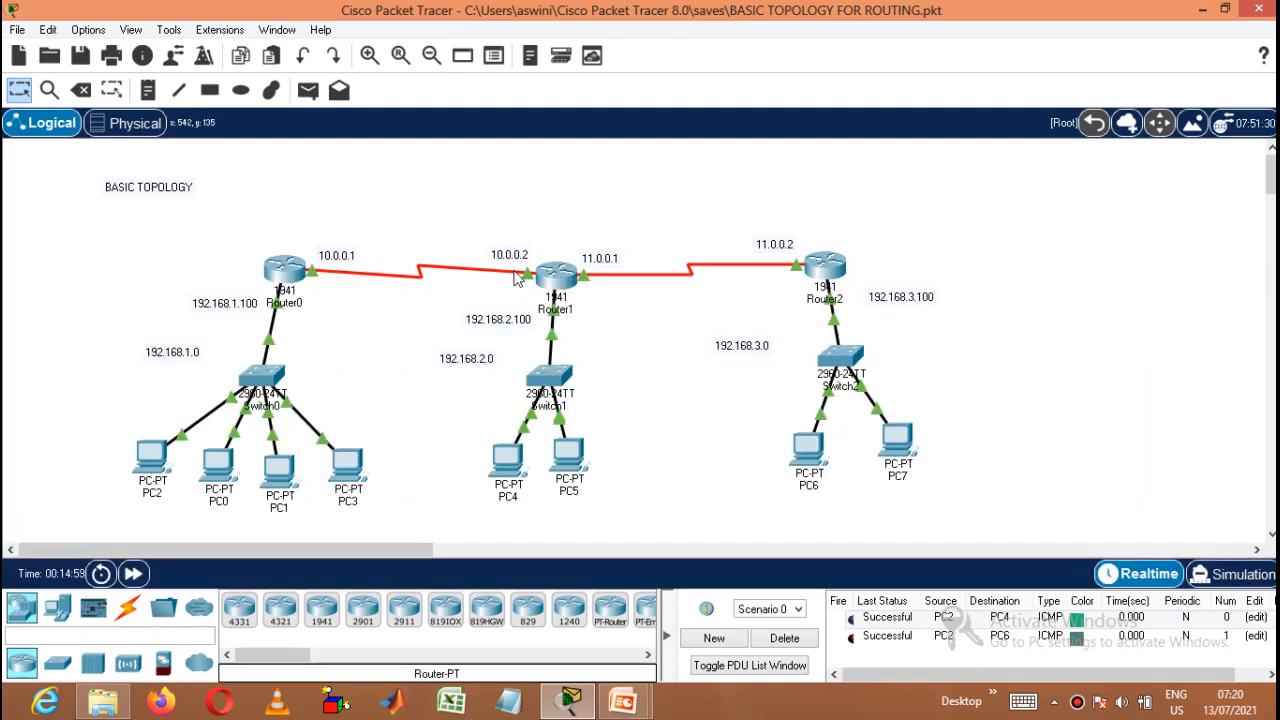
Step: Display Router0's routing table with sh ip route, widen its window, and examine the next hops of the EIGRP routes
mouse_move(515, 273)
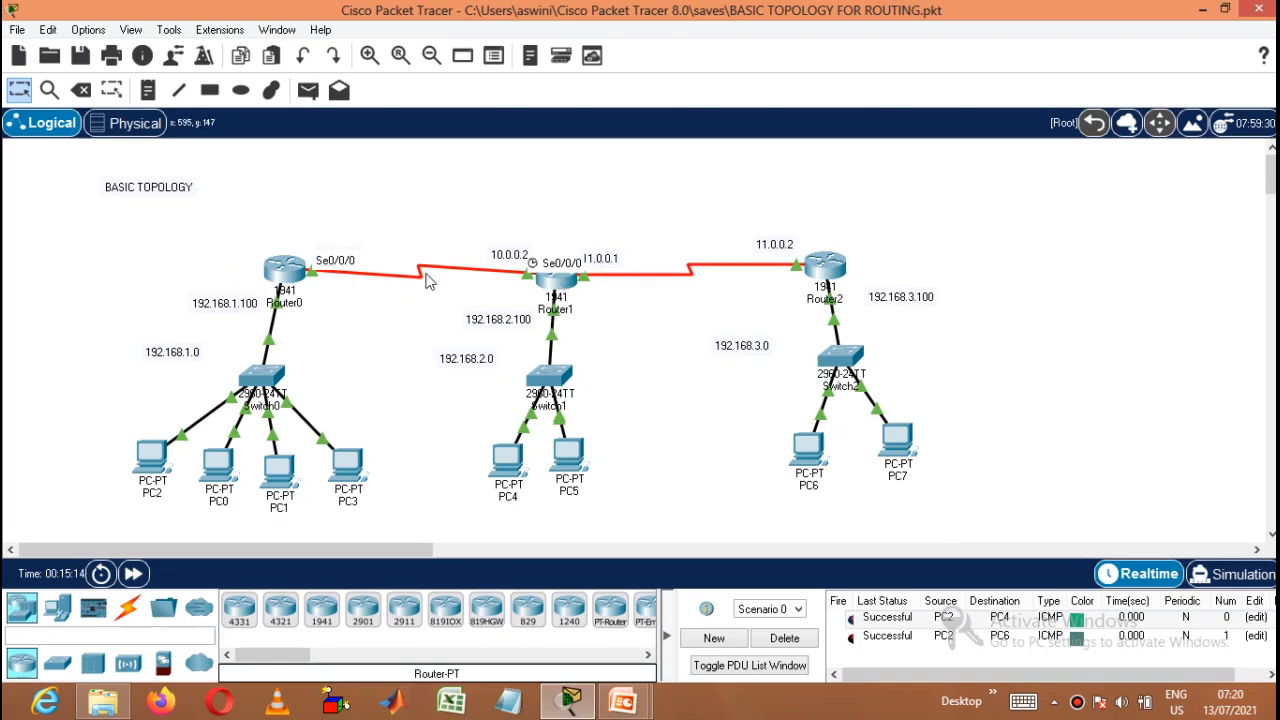
left_click(283, 276)
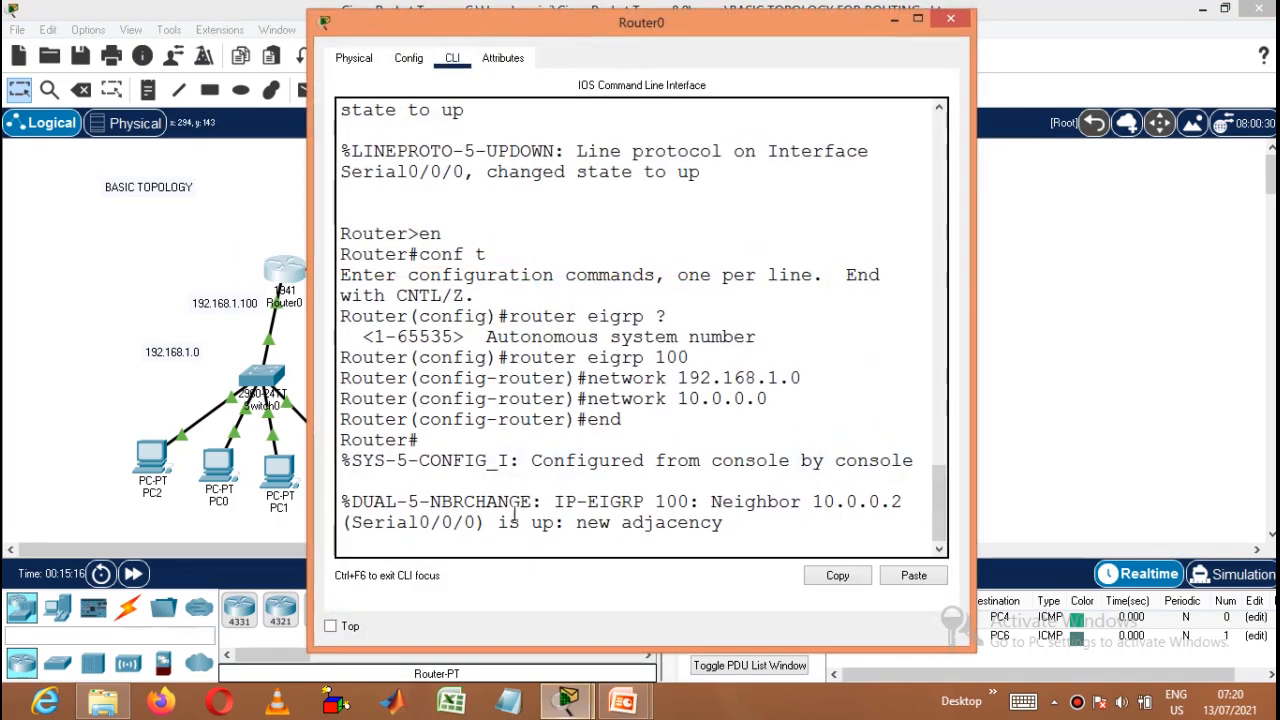
key("Return")
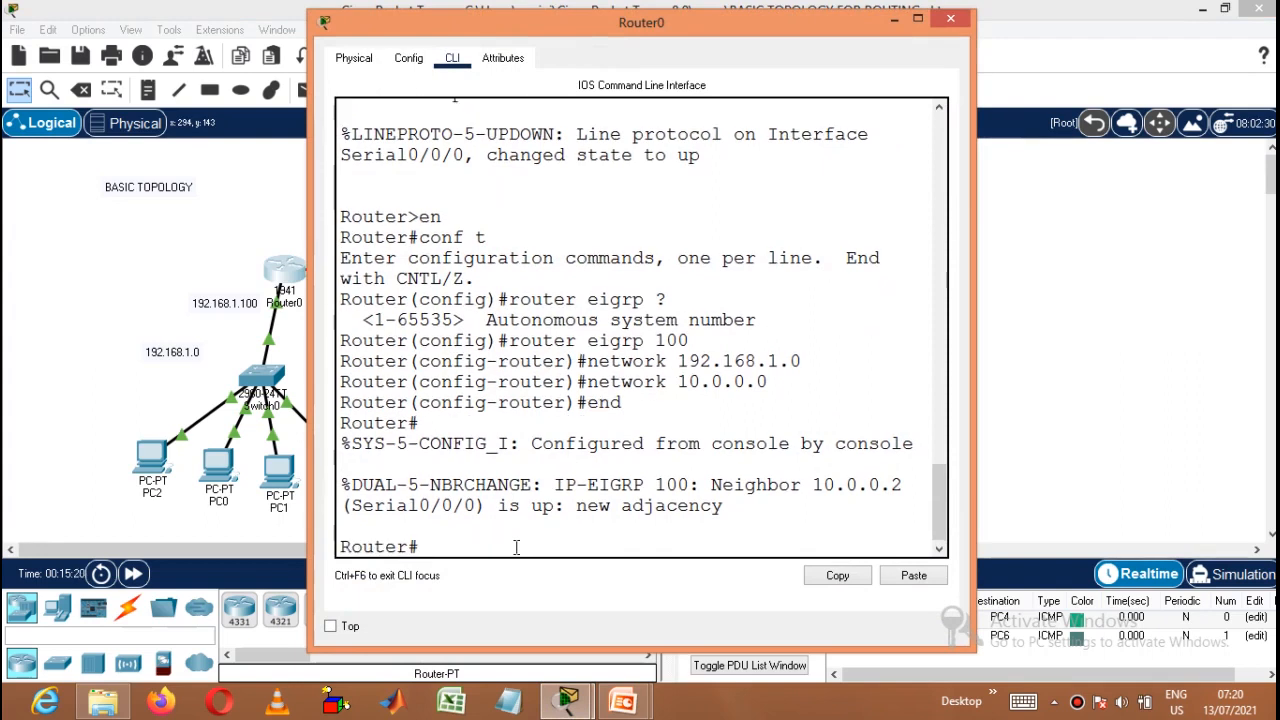
type("sh ip route")
key("Return")
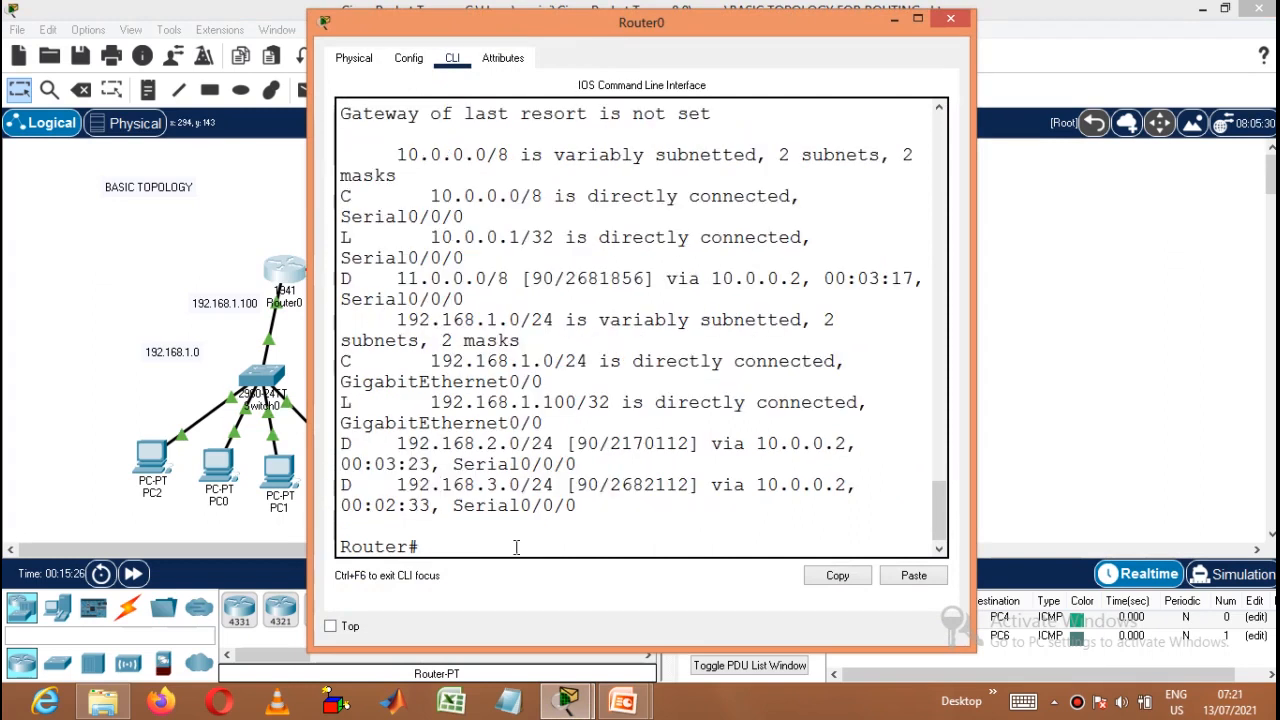
left_click_drag(971, 345, 1277, 247)
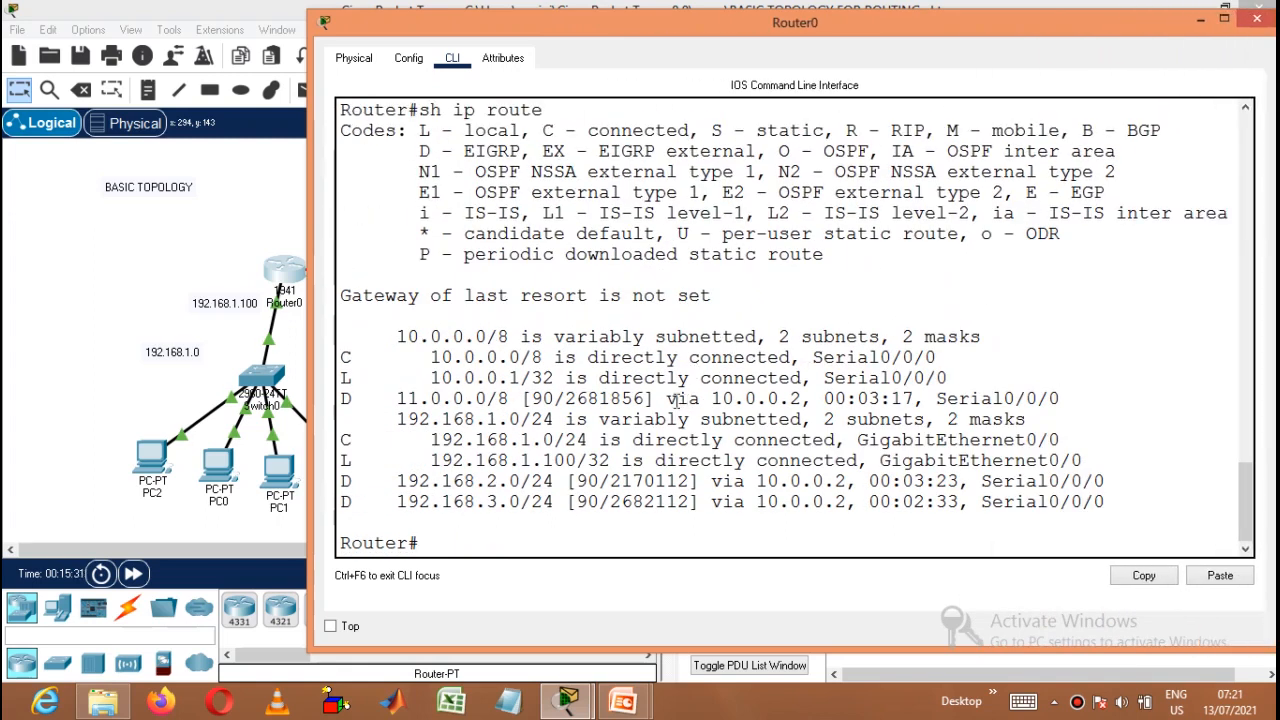
left_click_drag(672, 400, 794, 401)
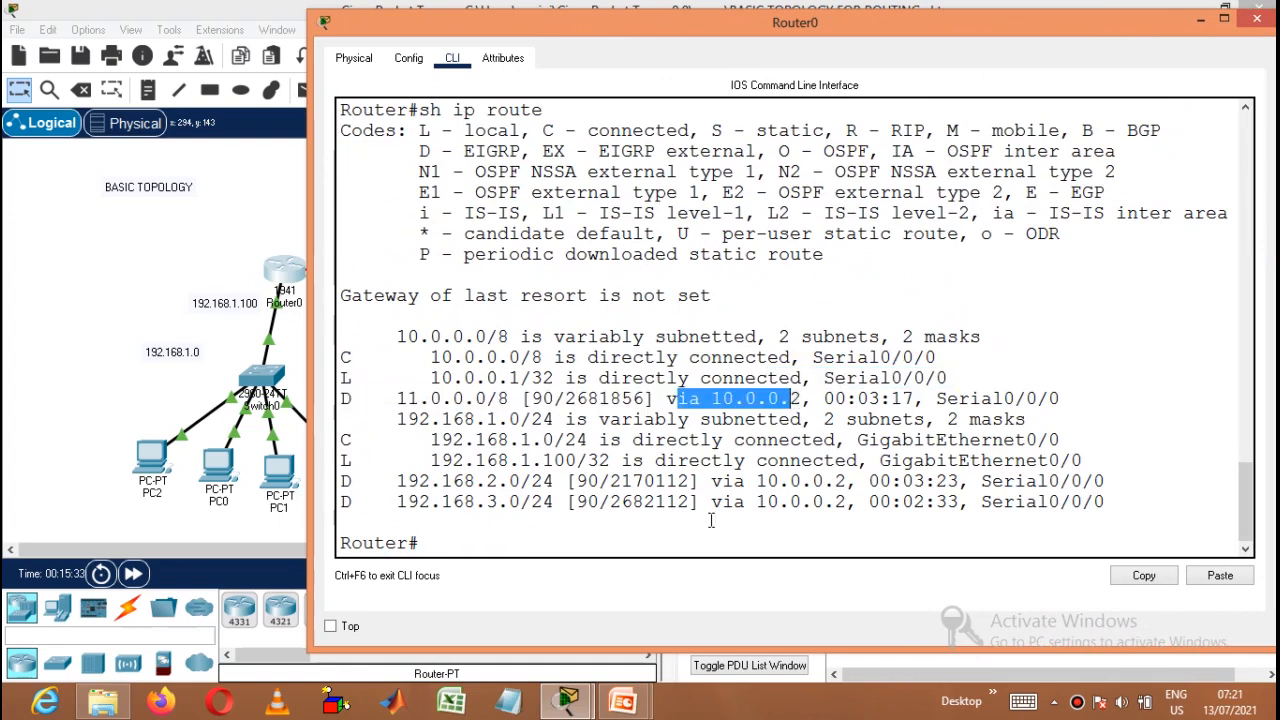
left_click_drag(715, 487, 776, 502)
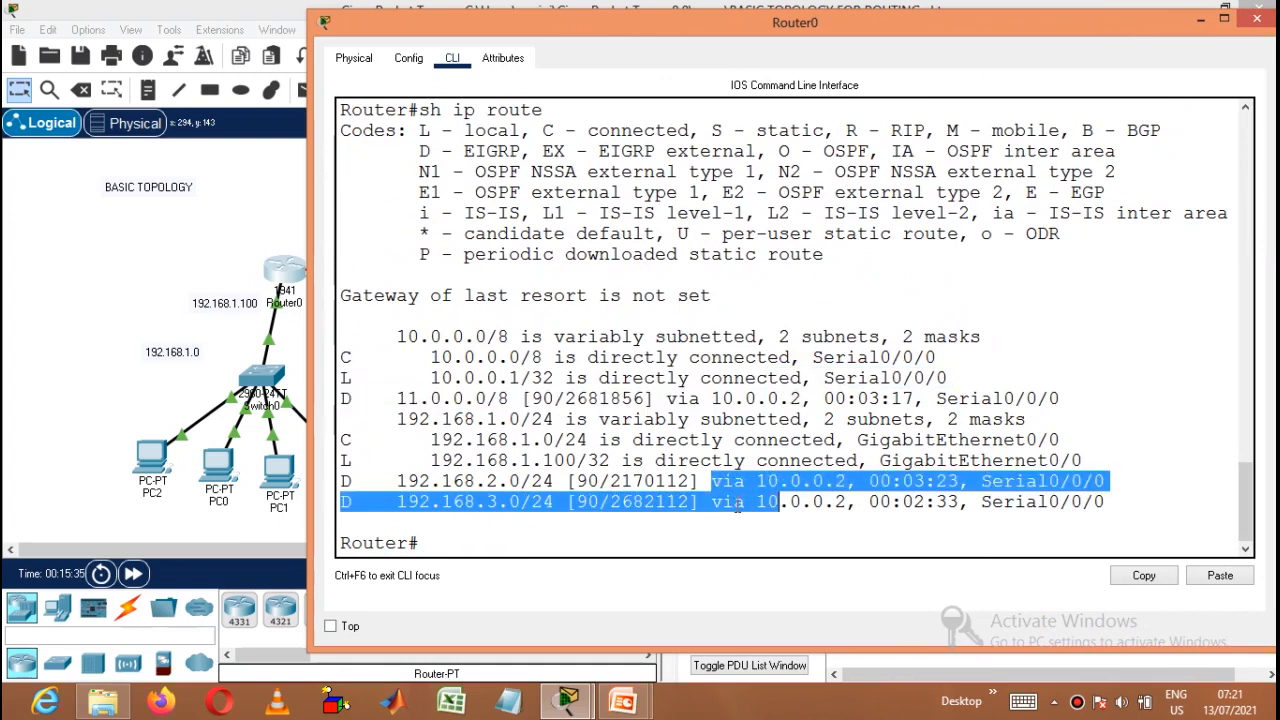
left_click(738, 504)
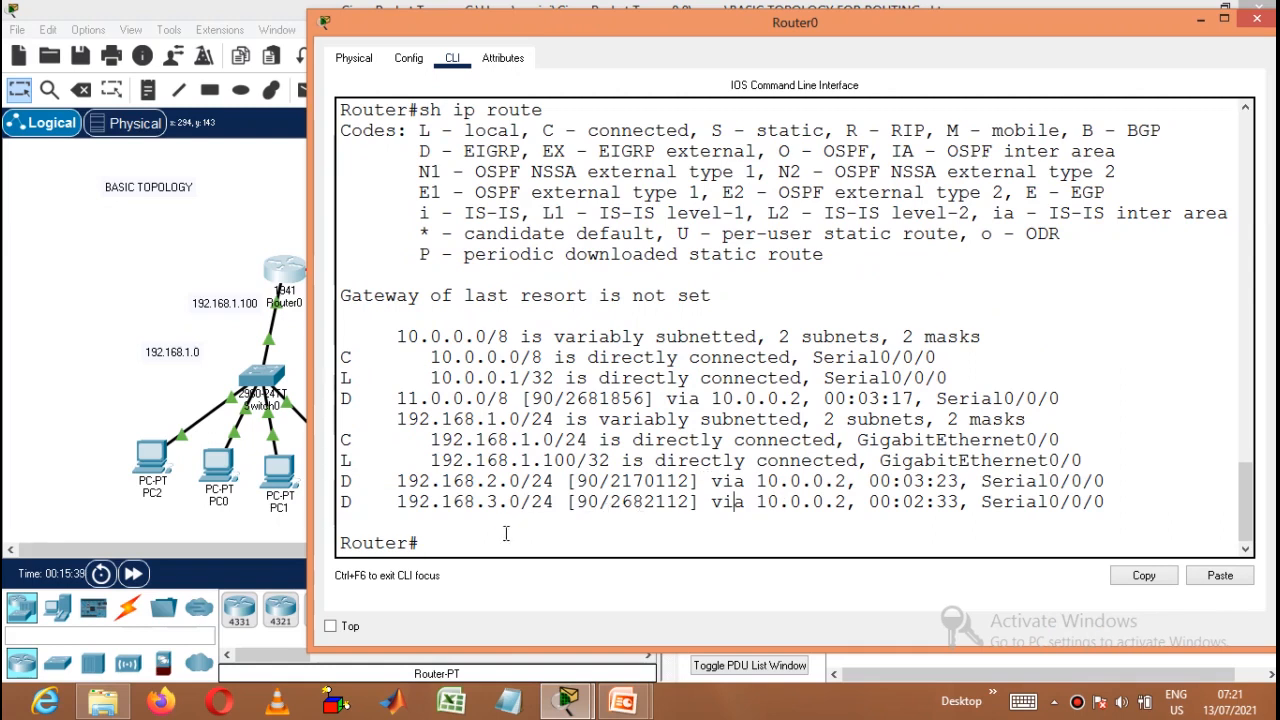
Step: Display Router0's EIGRP topology table with sh ip eigrp topology and examine its autonomous system and router ID
left_click(481, 544)
type("sh ip eigrp to")
key("Tab")
key("Return")
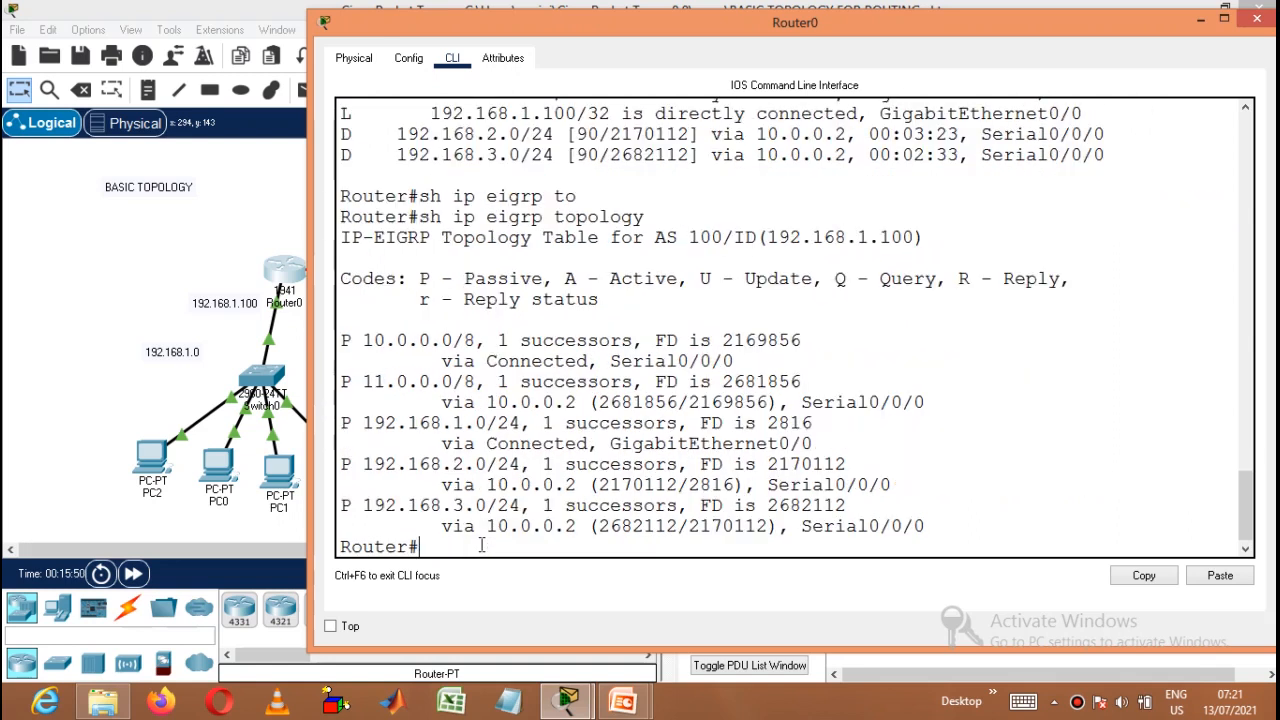
left_click_drag(309, 445, 181, 440)
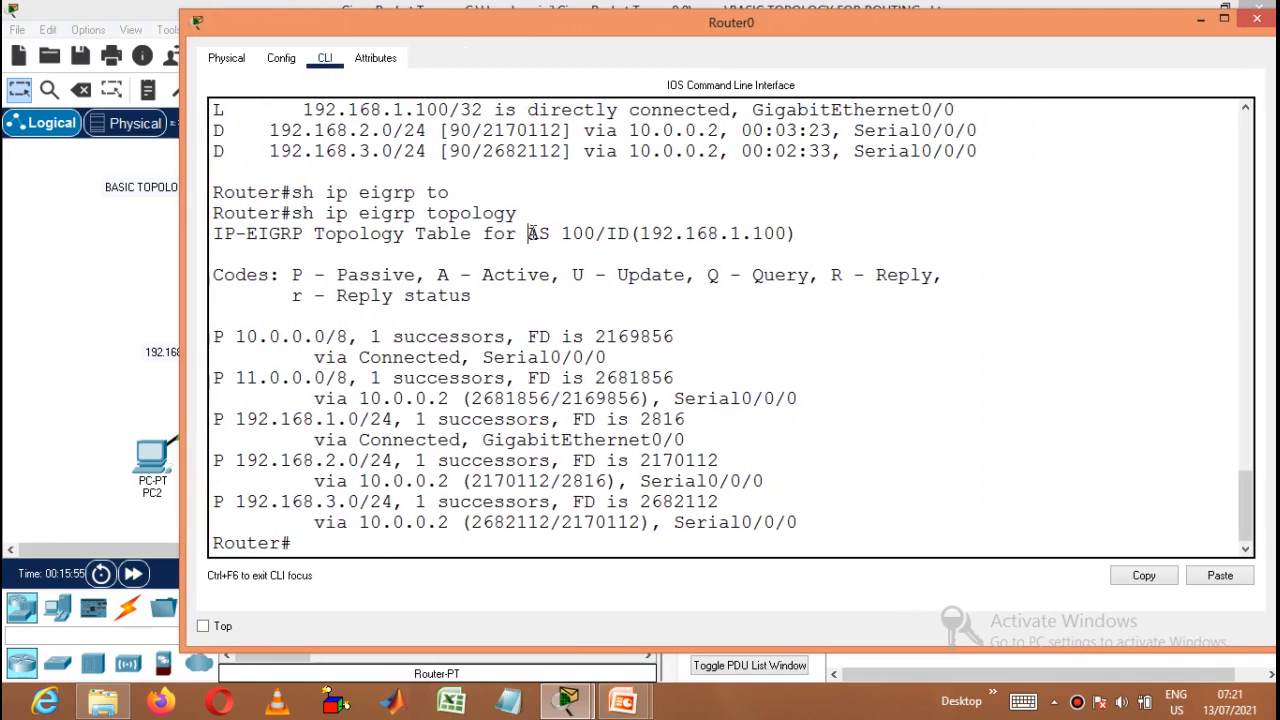
left_click_drag(528, 233, 802, 236)
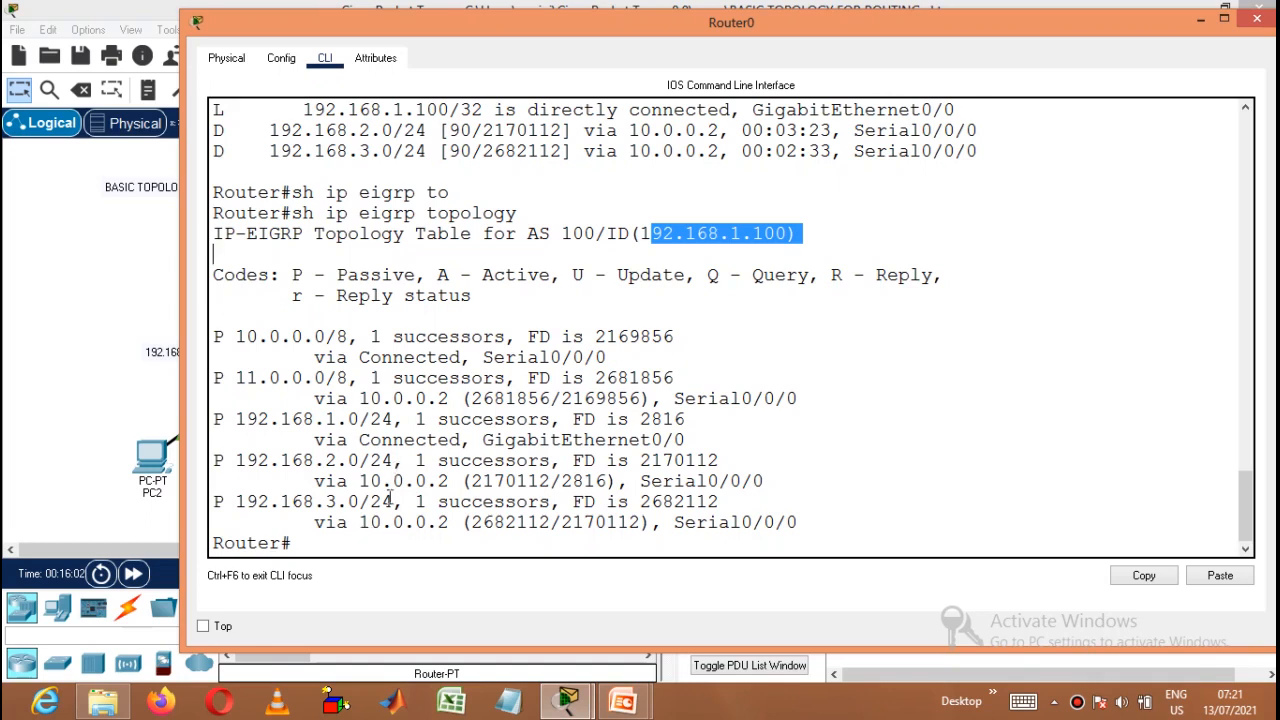
left_click(347, 550)
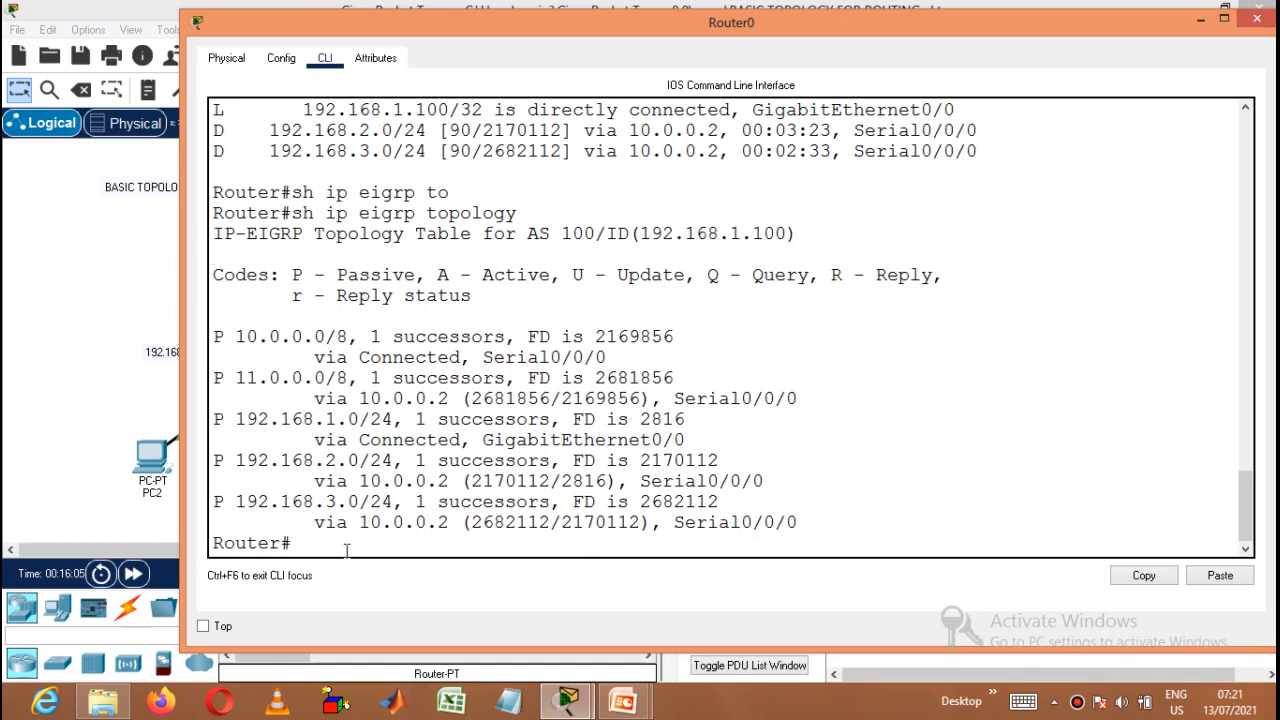
type("sh ip protco")
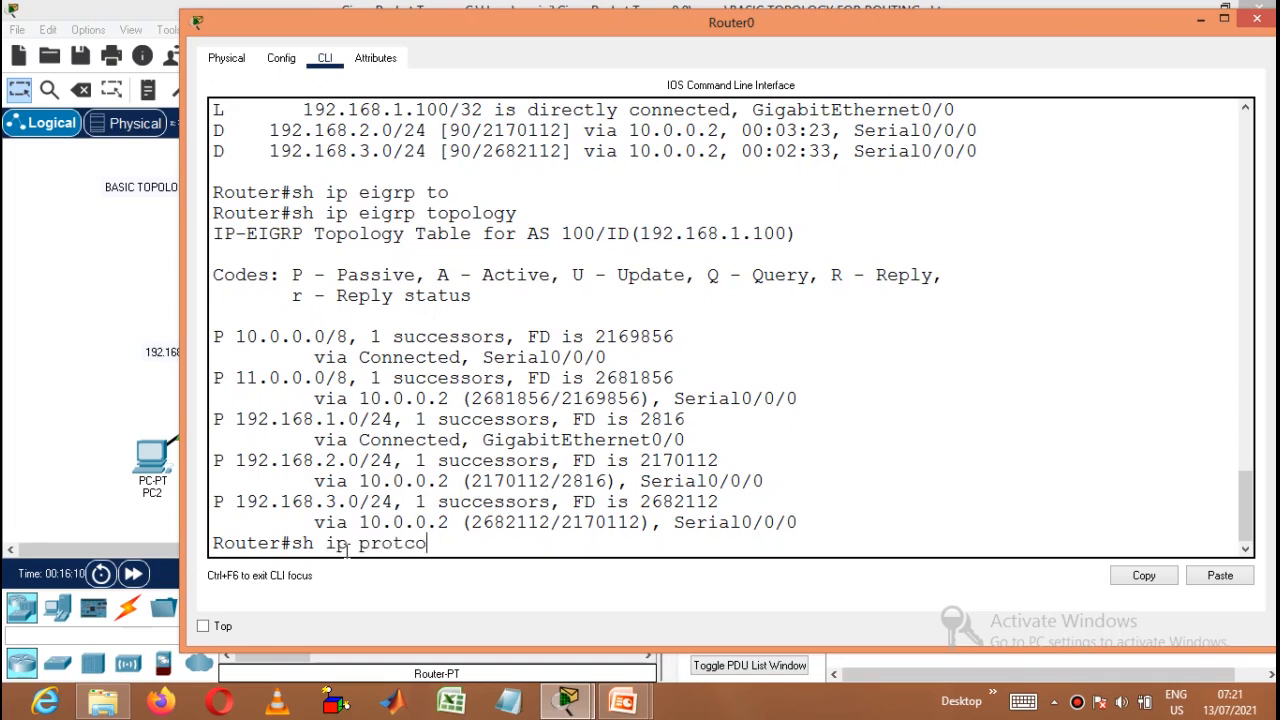
type("l")
key("Return")
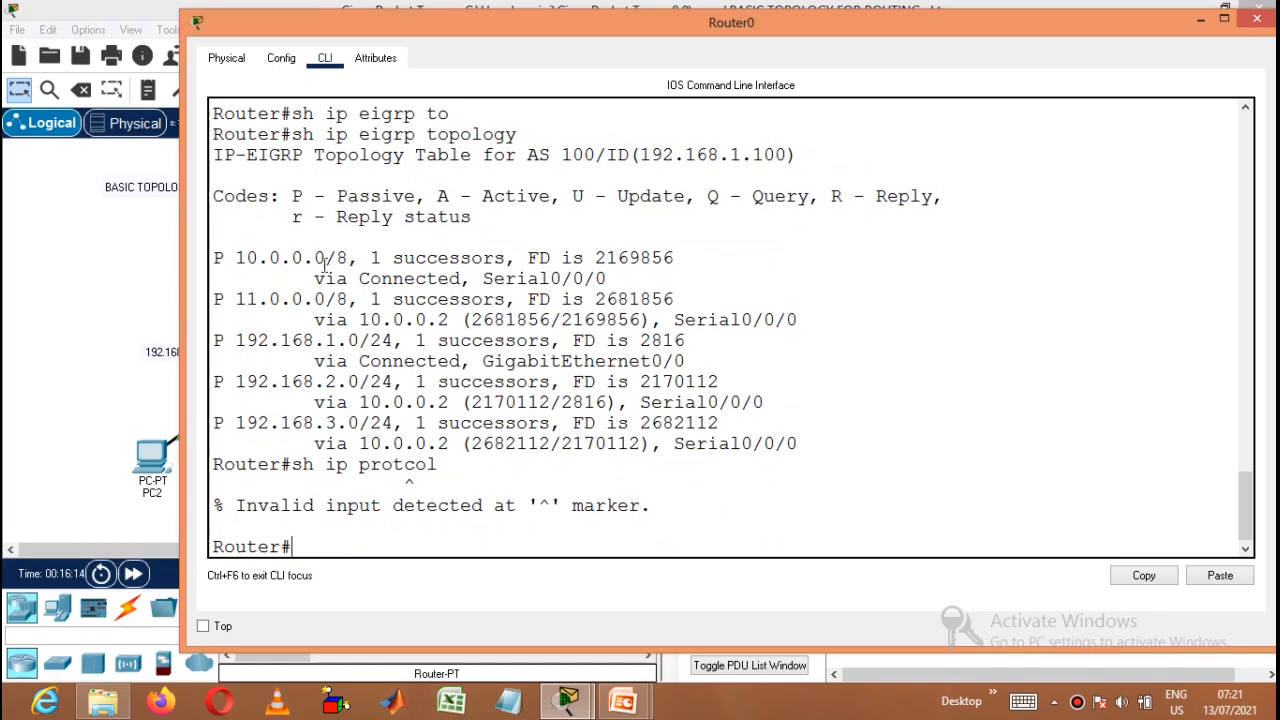
Step: Display Router0's routing protocol details with sh ip protocols, read the output through to its end, and close the Router0 window
type("sh ip p")
key("Tab")
key("Return")
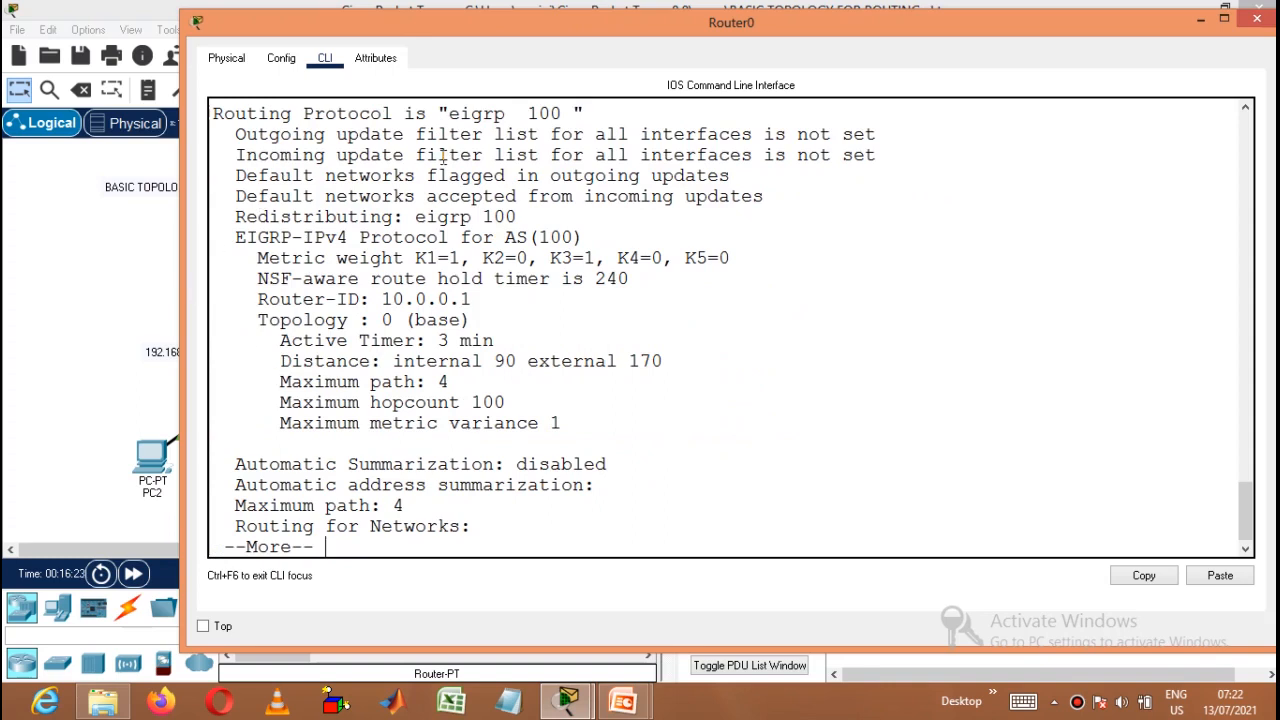
left_click_drag(449, 113, 561, 113)
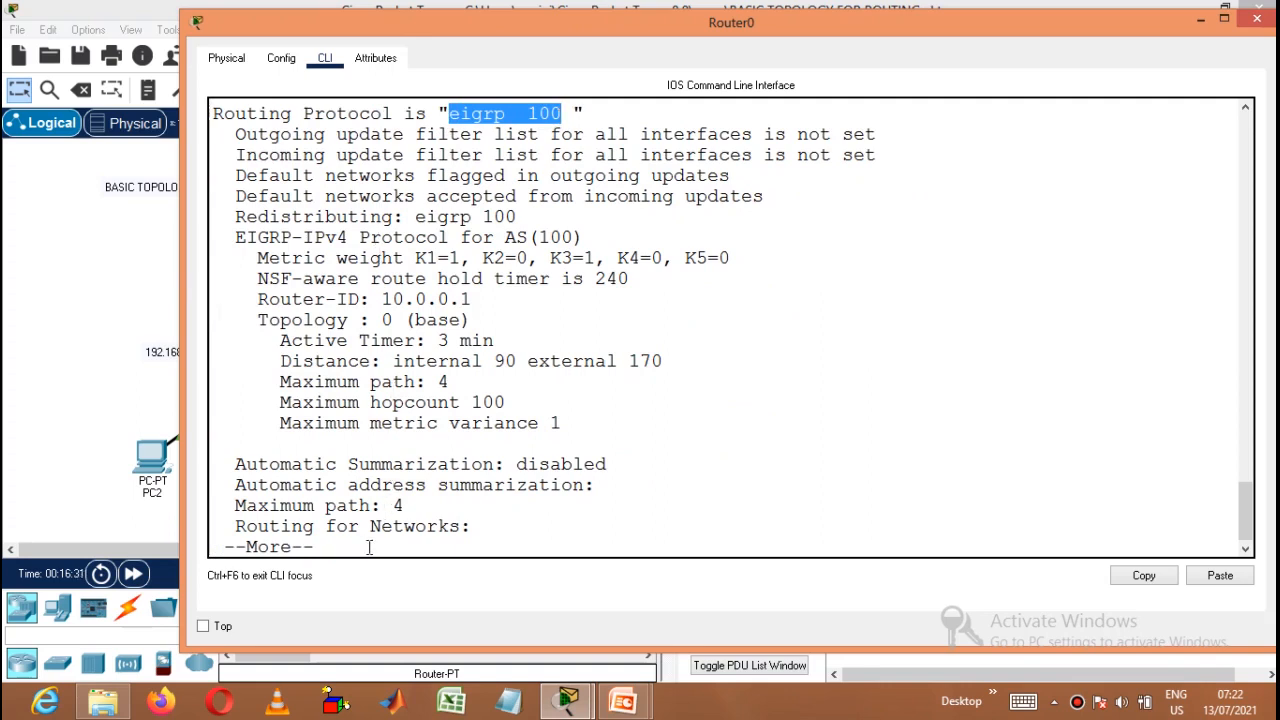
key("Return")
key("Return")
key("Return")
key("Return")
key("Return")
key("Return")
key("Return")
key("Return")
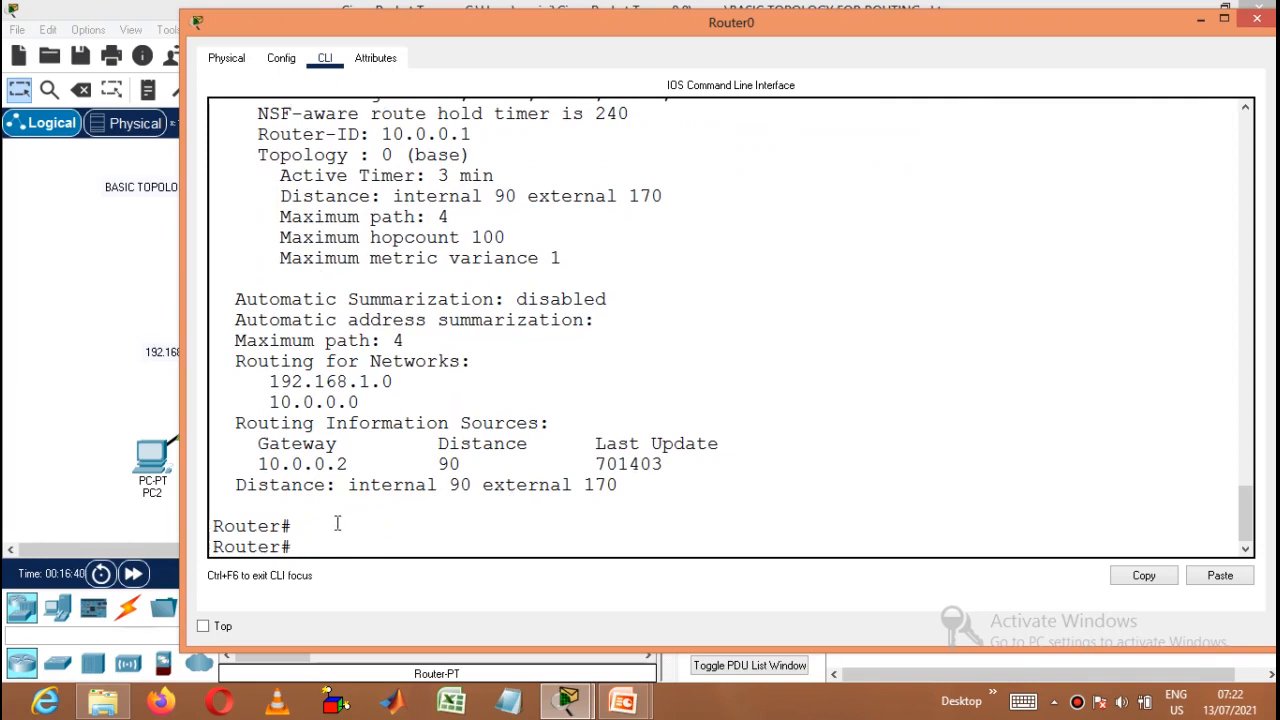
left_click(1257, 18)
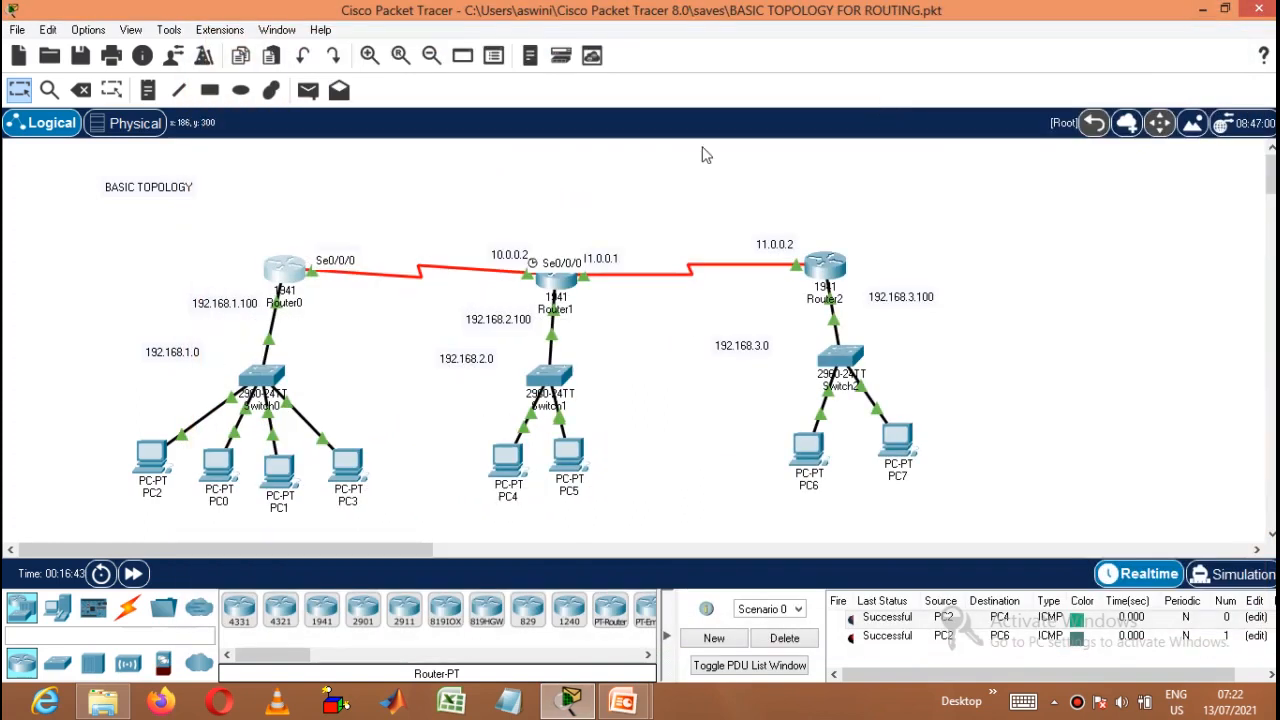
Step: List Router1's EIGRP neighbors with sh ip eigrp neighbors, widen the window to read the table, and close it
left_click(556, 272)
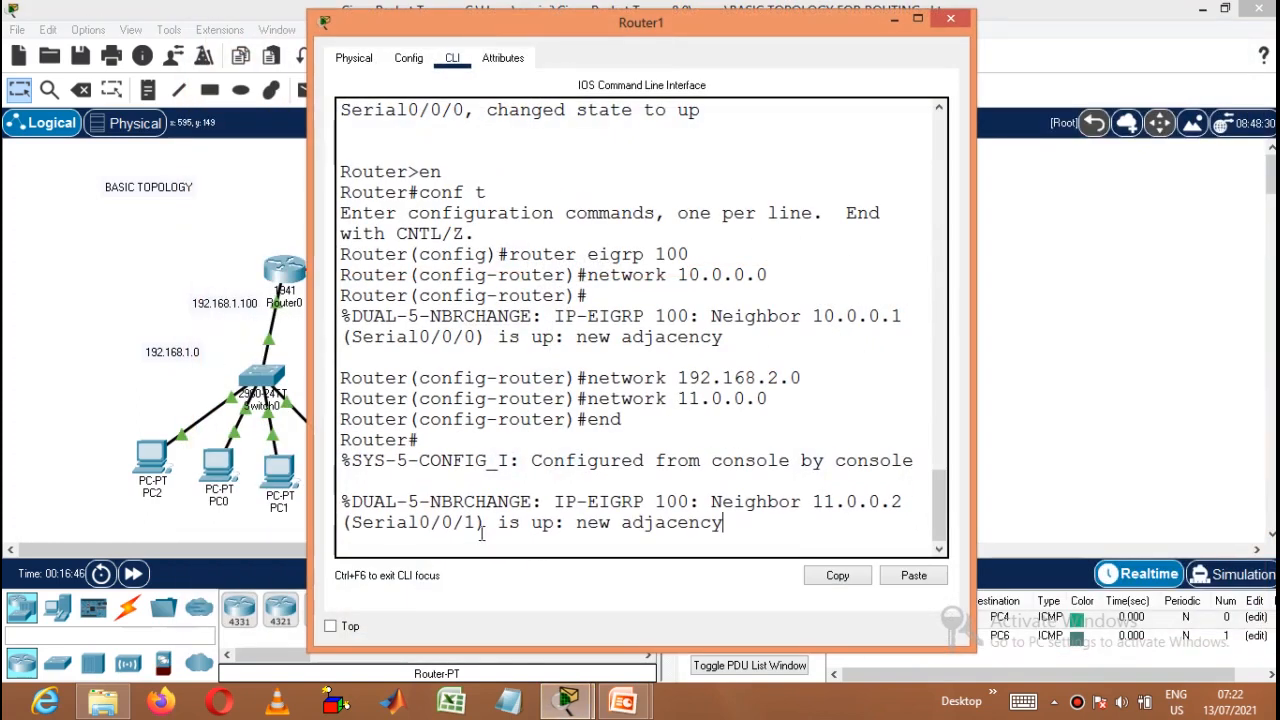
key("Return")
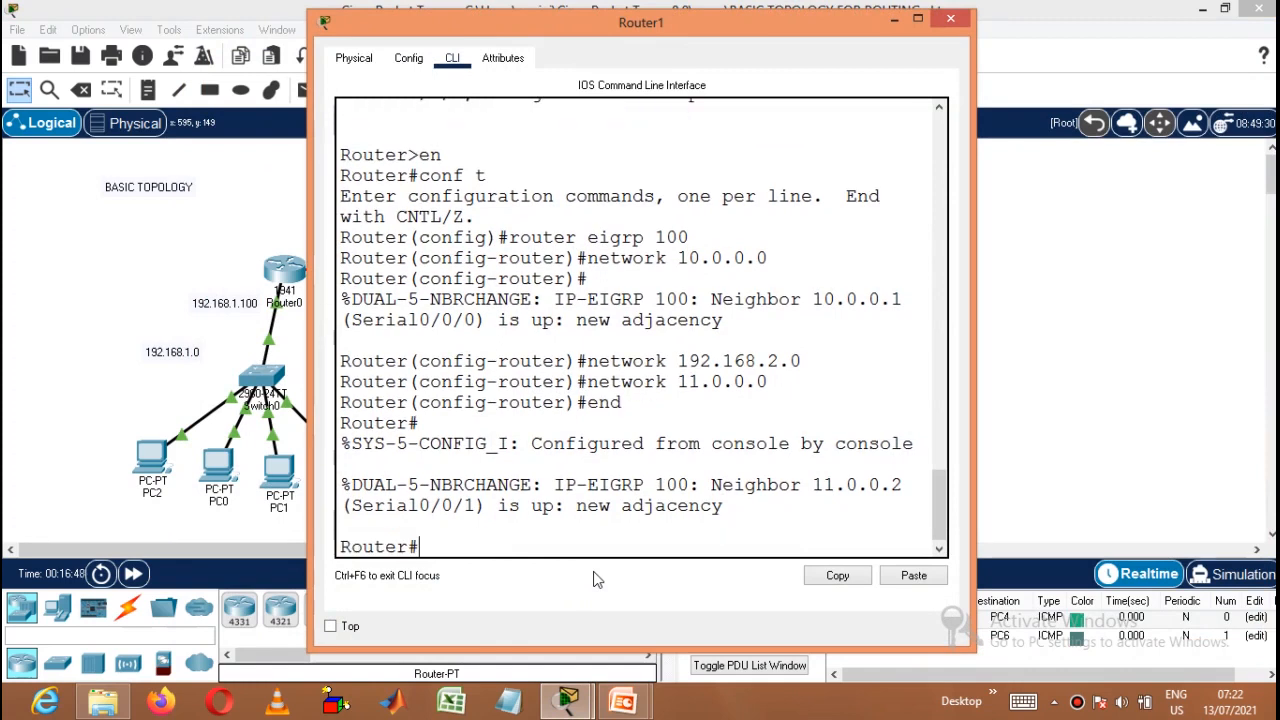
type("sh ip eigrp ne")
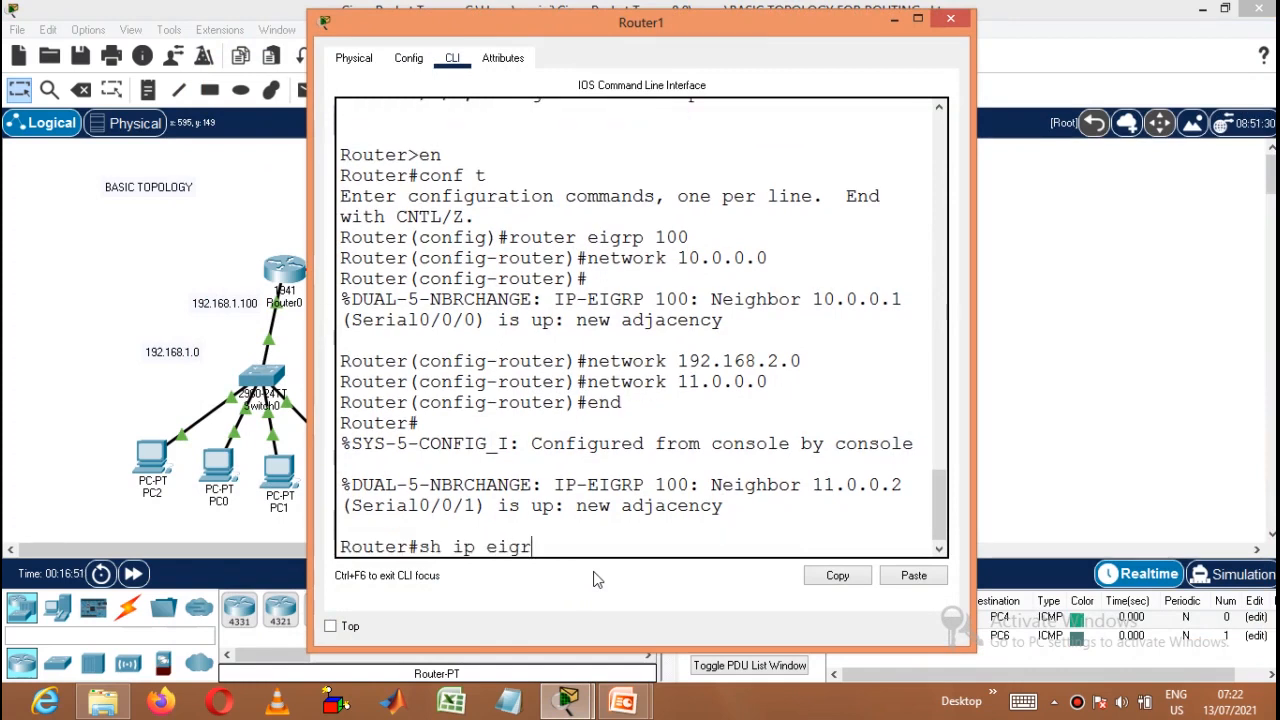
key("Tab")
key("Return")
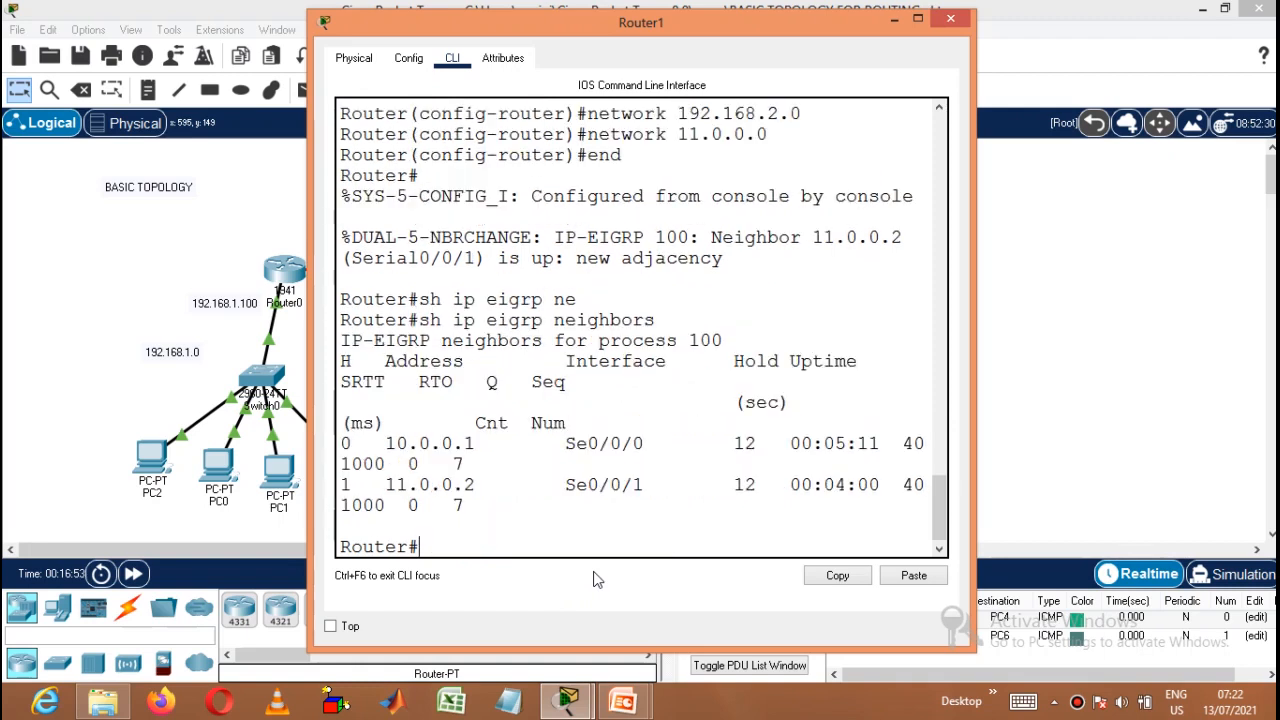
left_click_drag(306, 424, 56, 366)
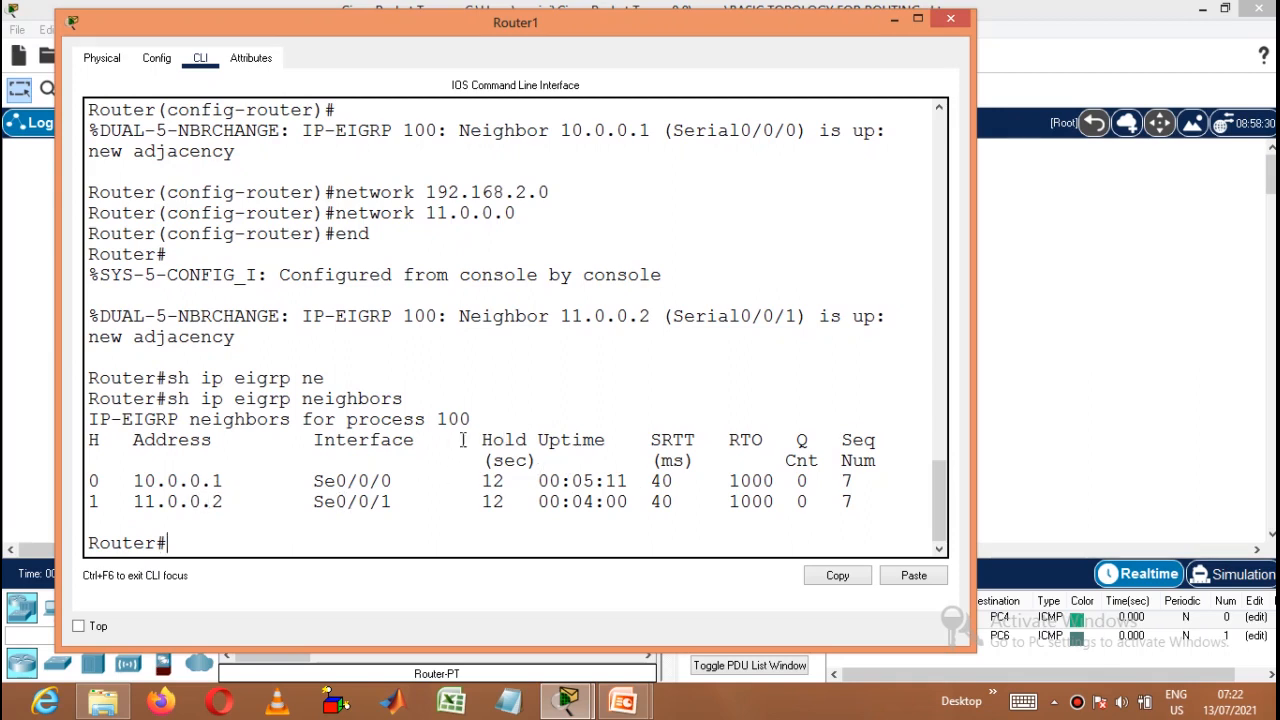
left_click(954, 24)
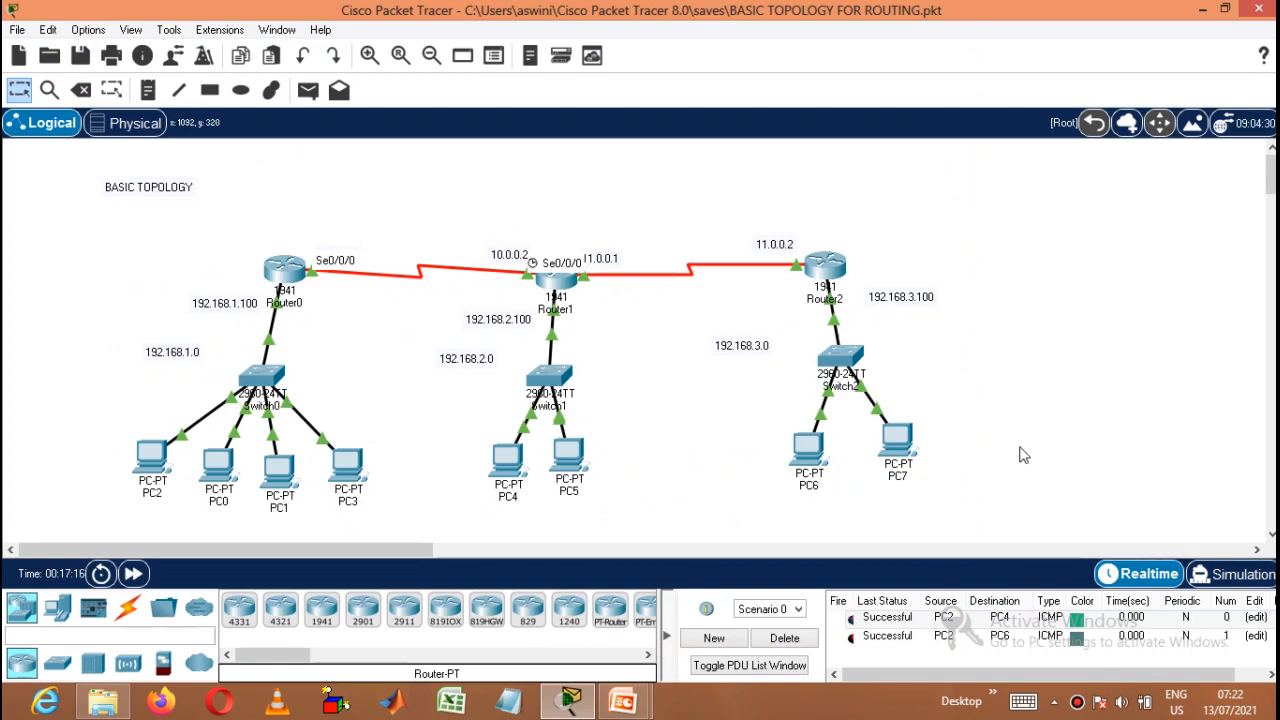
left_click(1075, 705)
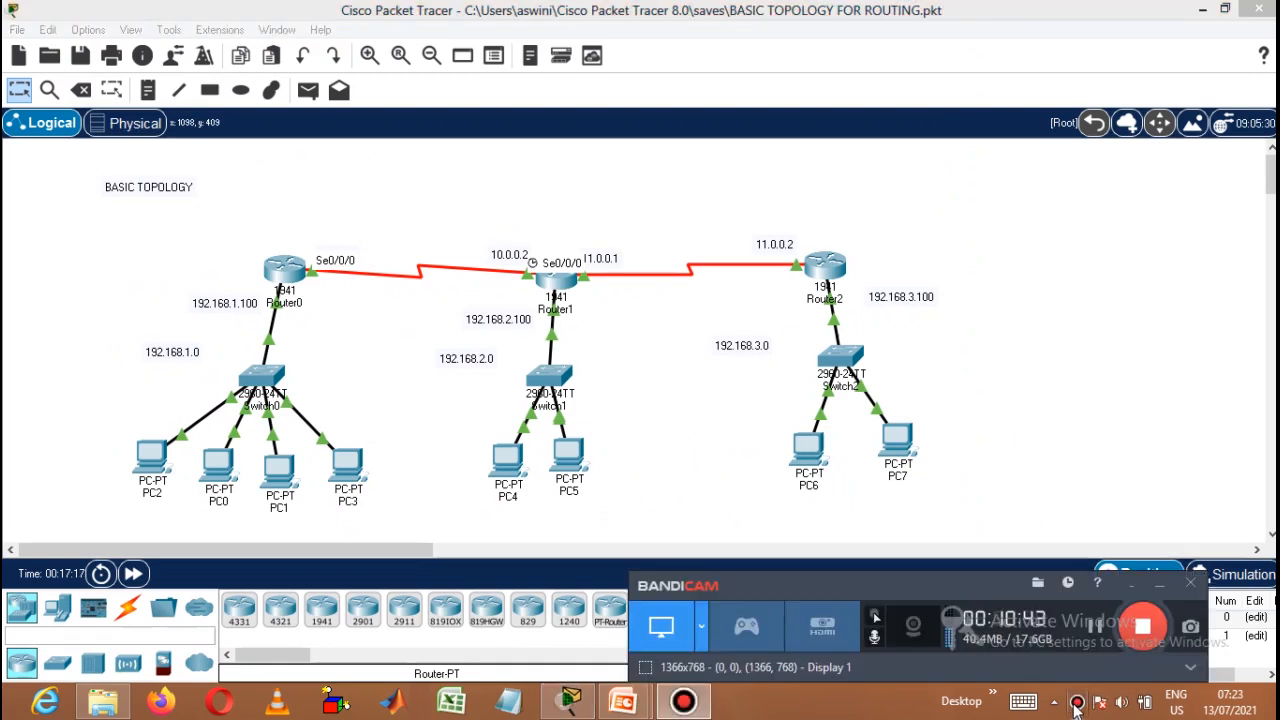